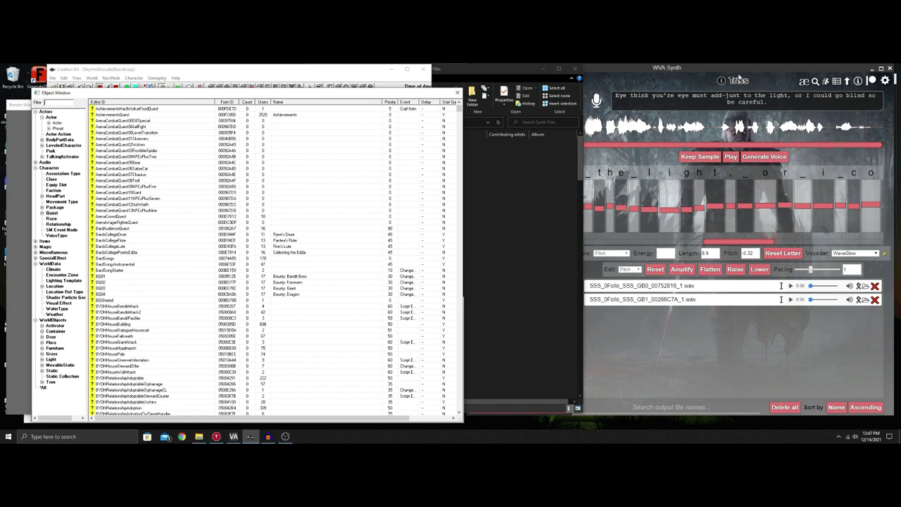
click(804, 82)
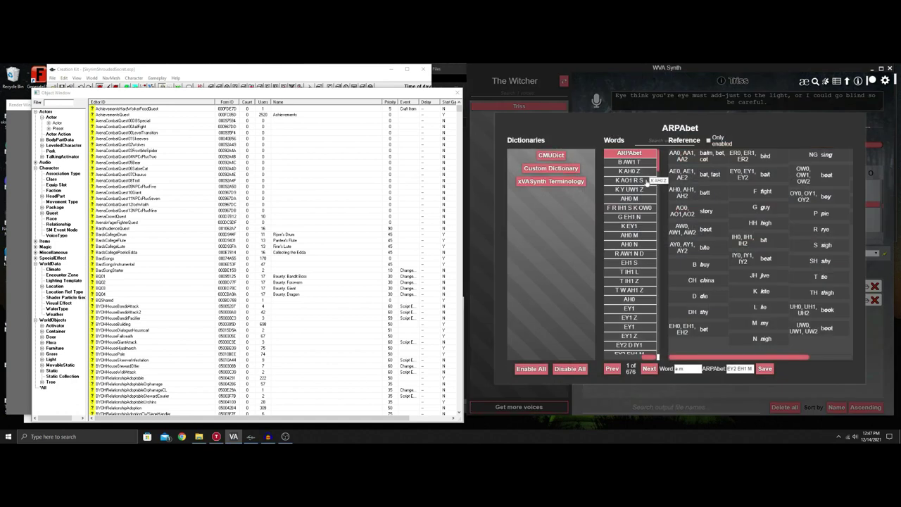
scroll(659, 163, down, 5)
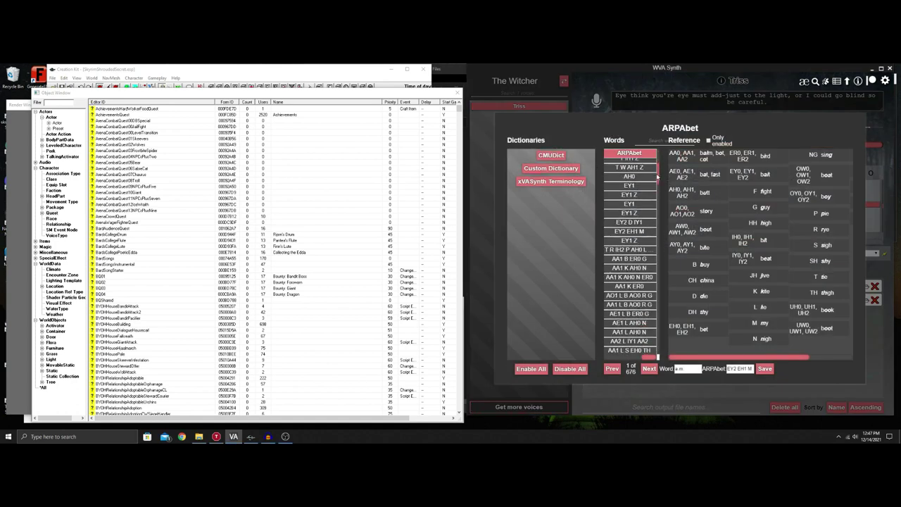
drag(652, 359, 630, 359)
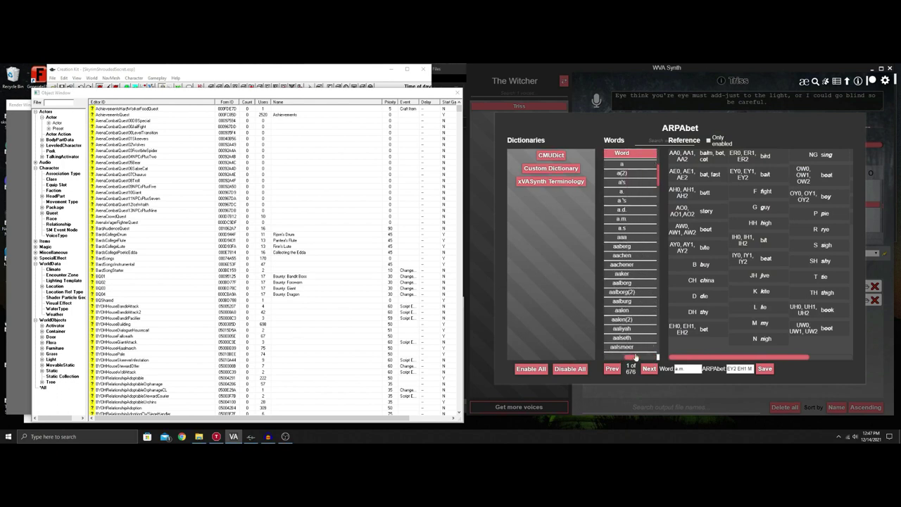
scroll(636, 357, down, 5)
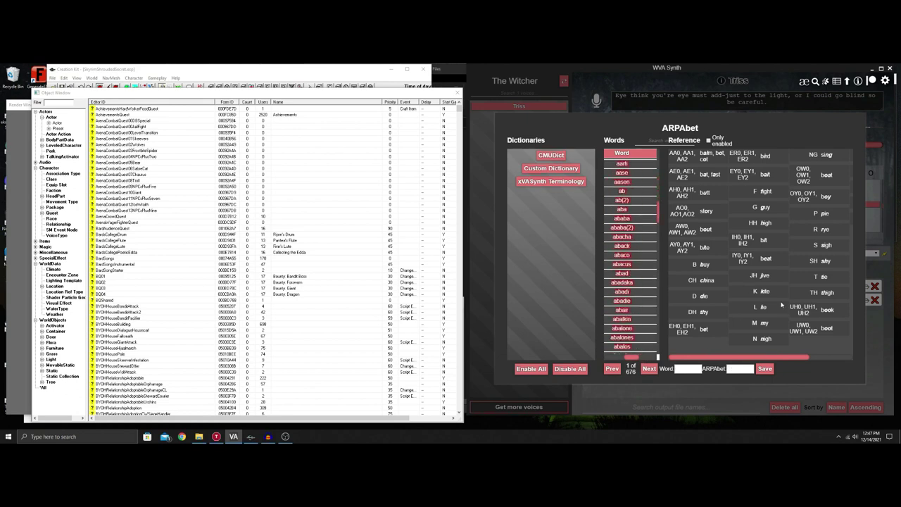
click(885, 123)
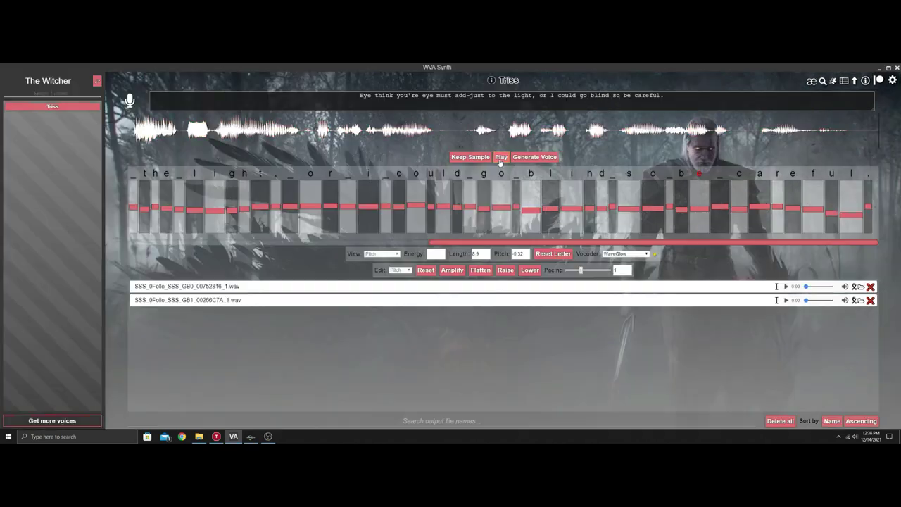
click(501, 158)
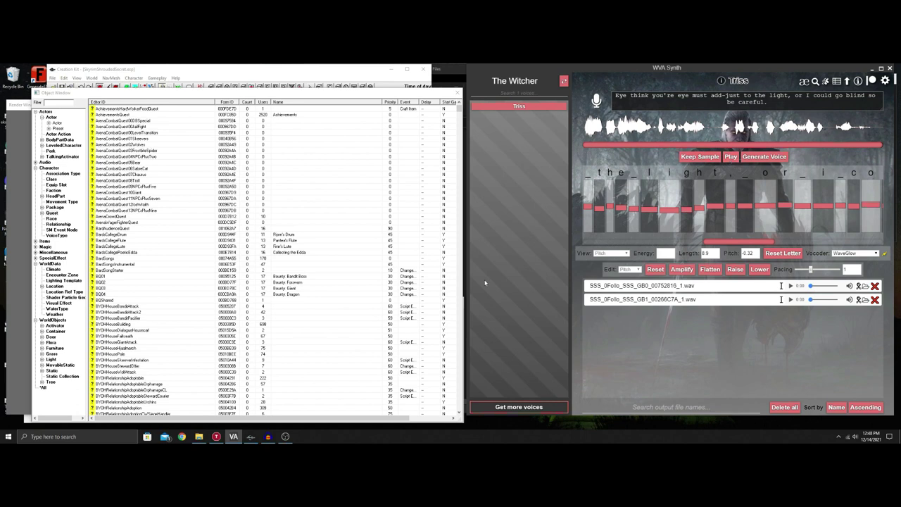
Bring the Synth Files folder forward in File Explorer and scroll through its voice clips
click(199, 438)
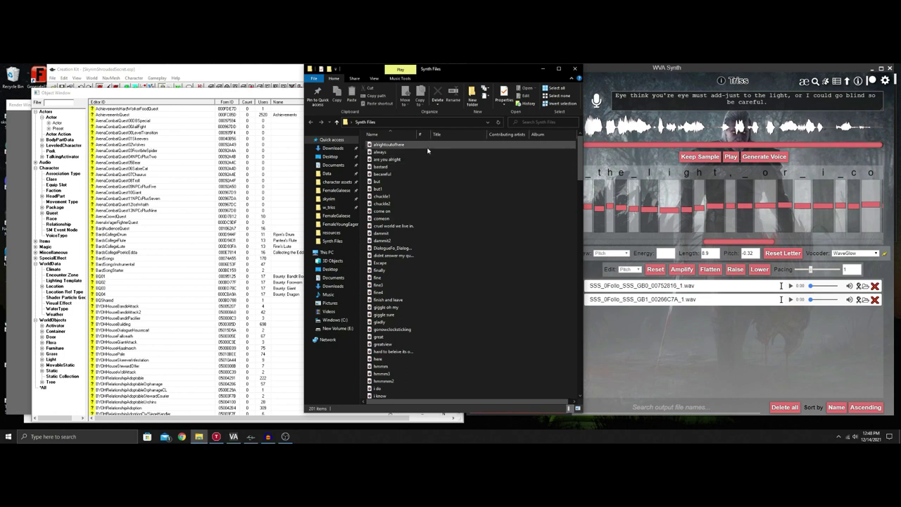
scroll(410, 218, down, 4)
scroll(410, 218, down, 20)
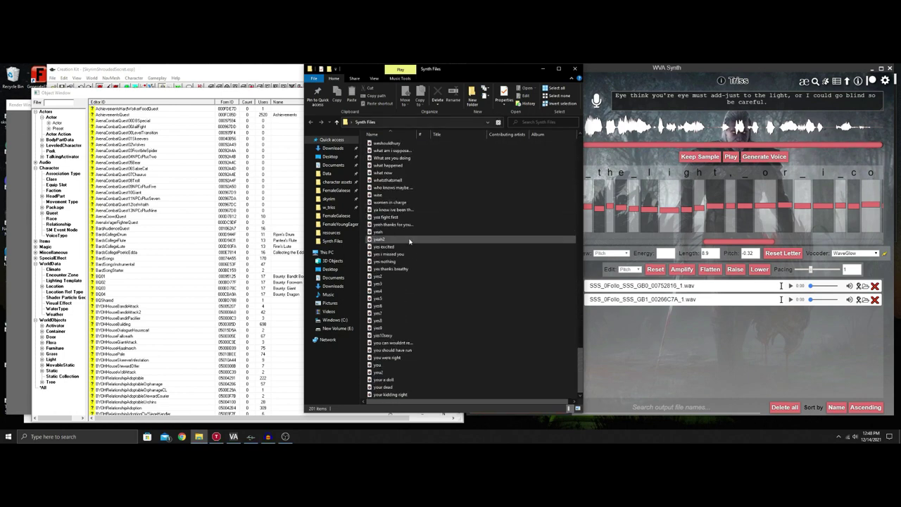
scroll(418, 261, up, 2)
scroll(417, 261, up, 10)
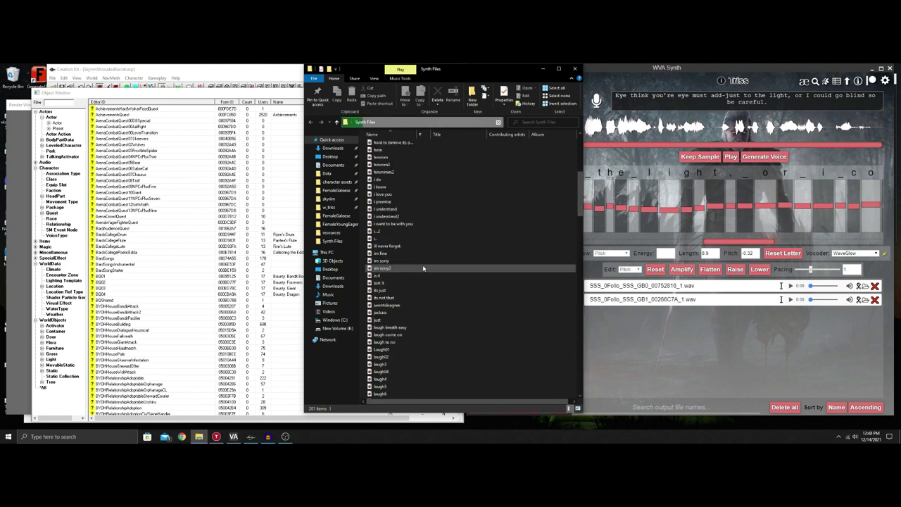
Browse Audacity's Analyze and Effect menus, then keep the generated Triss line in xVASynth
click(268, 437)
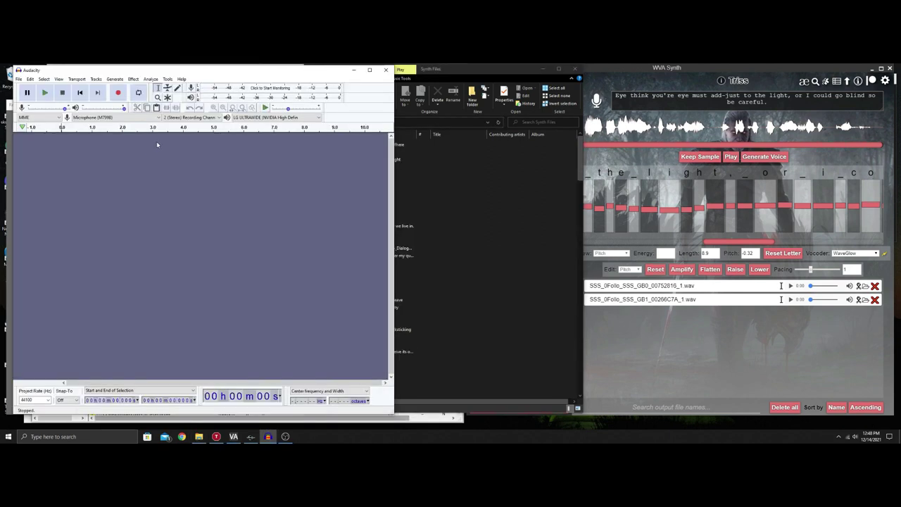
click(150, 81)
mouse_move(137, 83)
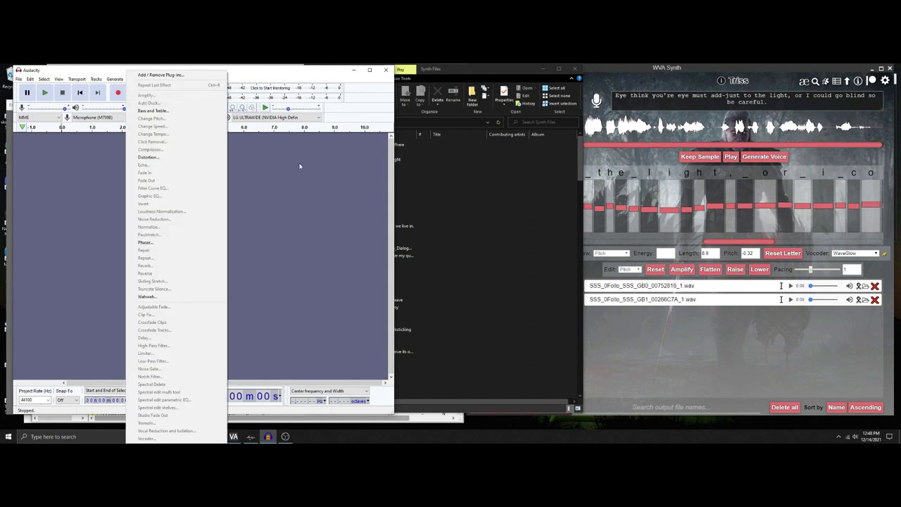
click(317, 80)
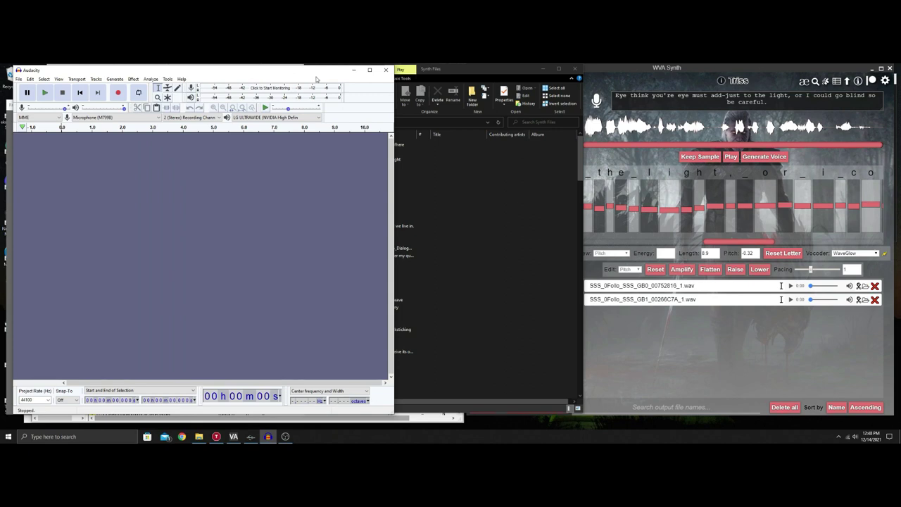
click(689, 158)
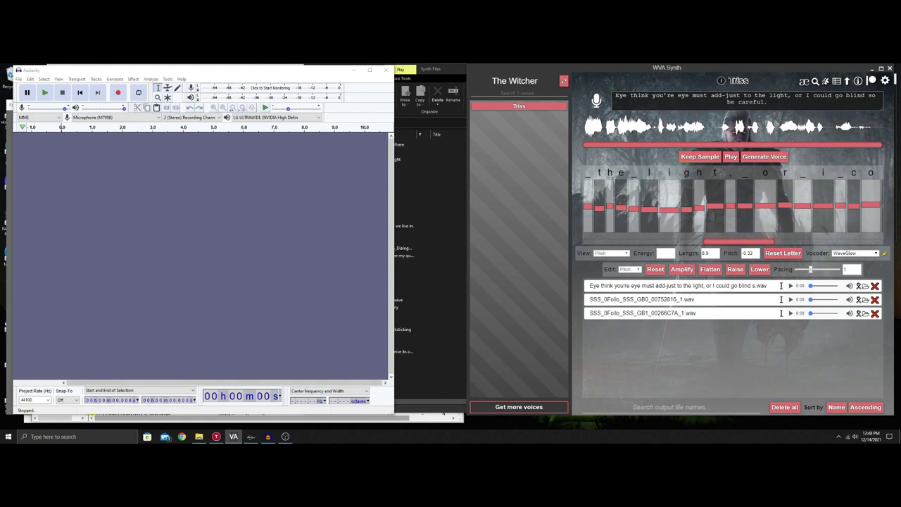
Open the w_triss output folder and play the newly kept Triss clip, then close the player
click(199, 437)
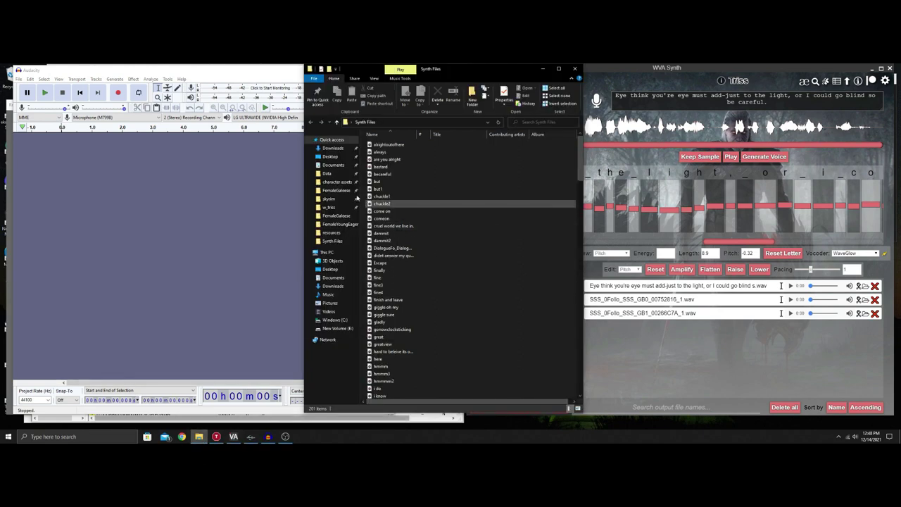
click(332, 207)
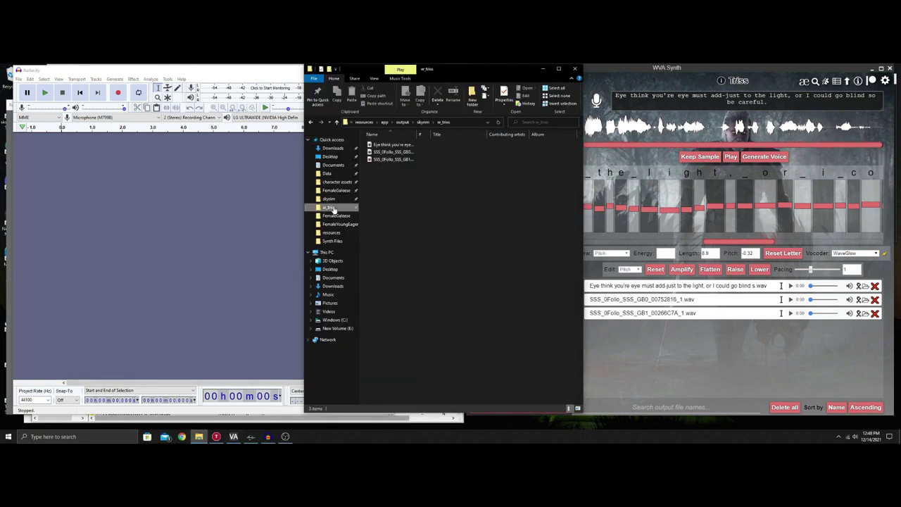
double_click(392, 146)
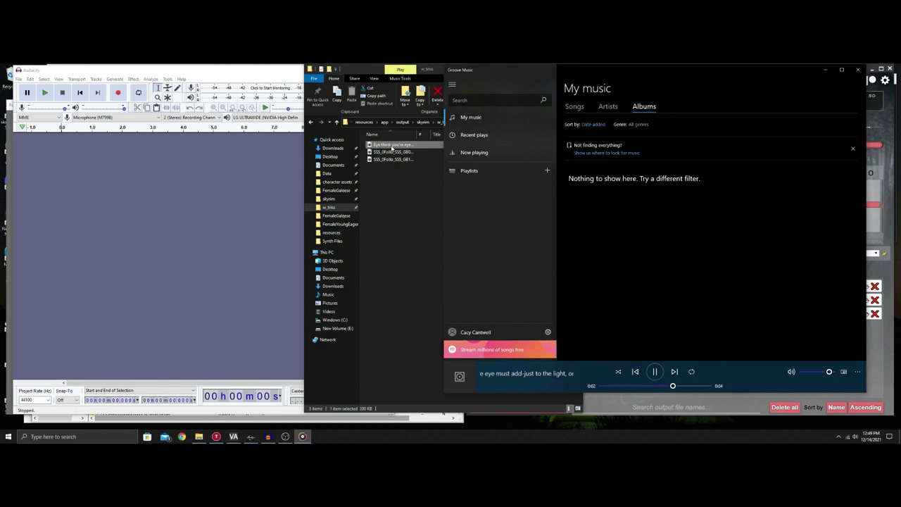
click(857, 69)
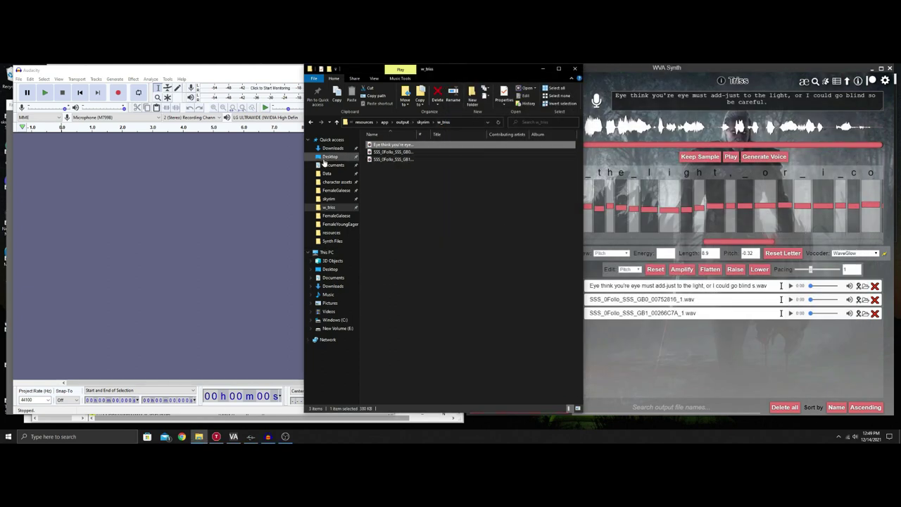
Return to Synth Files, scroll down and preview the yes2 clip
click(332, 241)
scroll(436, 296, down, 10)
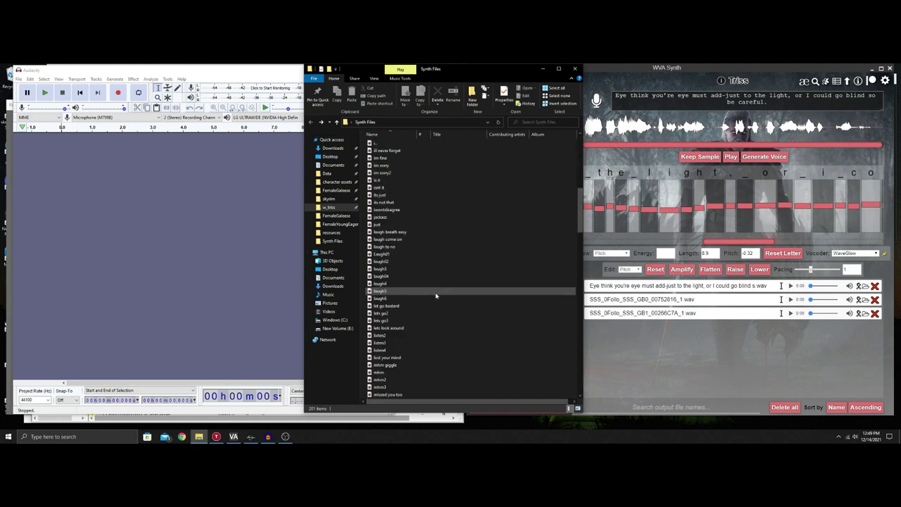
scroll(436, 296, down, 20)
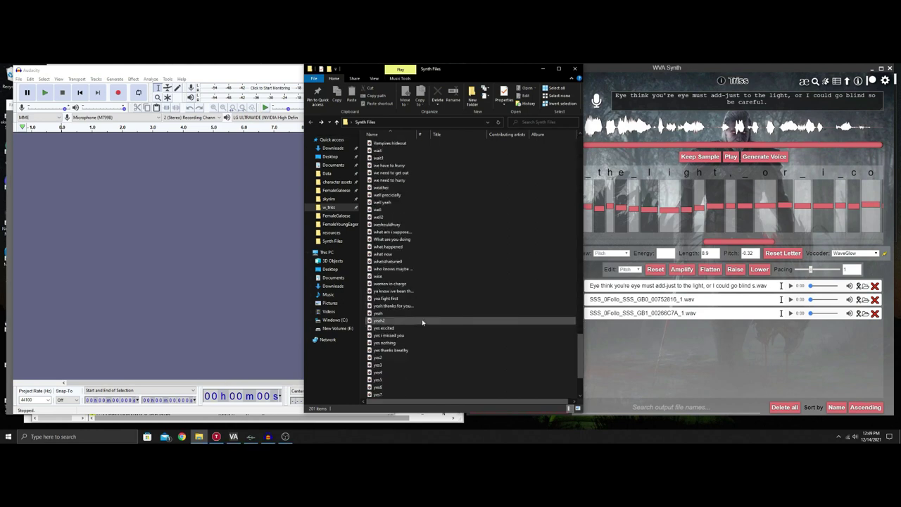
scroll(422, 322, down, 4)
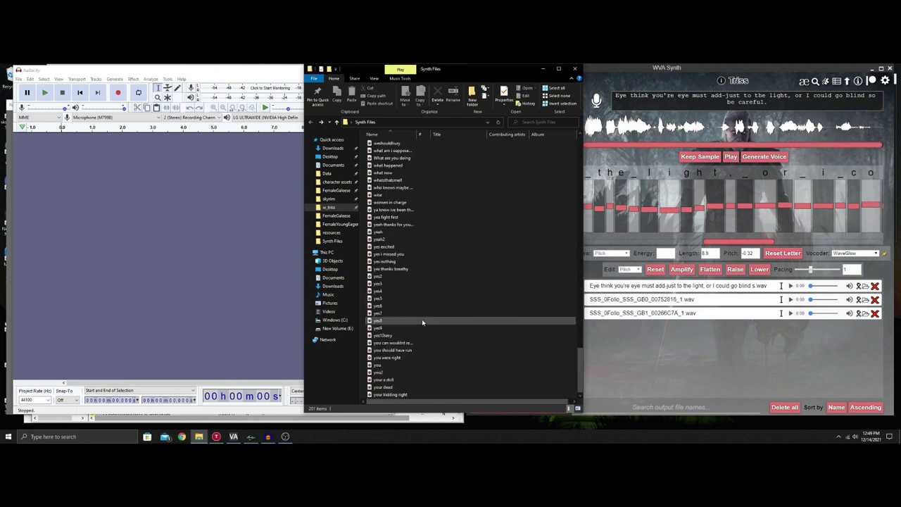
double_click(404, 280)
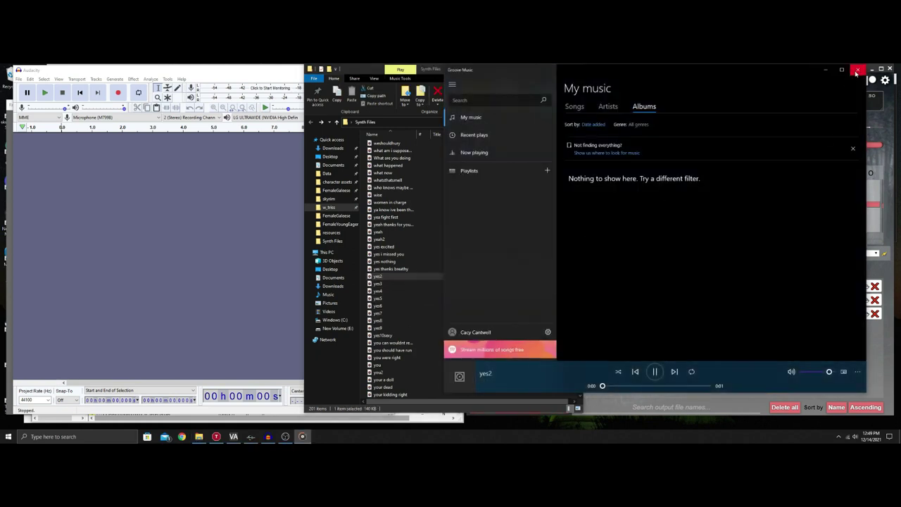
click(856, 72)
Preview the yes4 and yes9 clips, then bring the empty Audacity project to the front
click(385, 291)
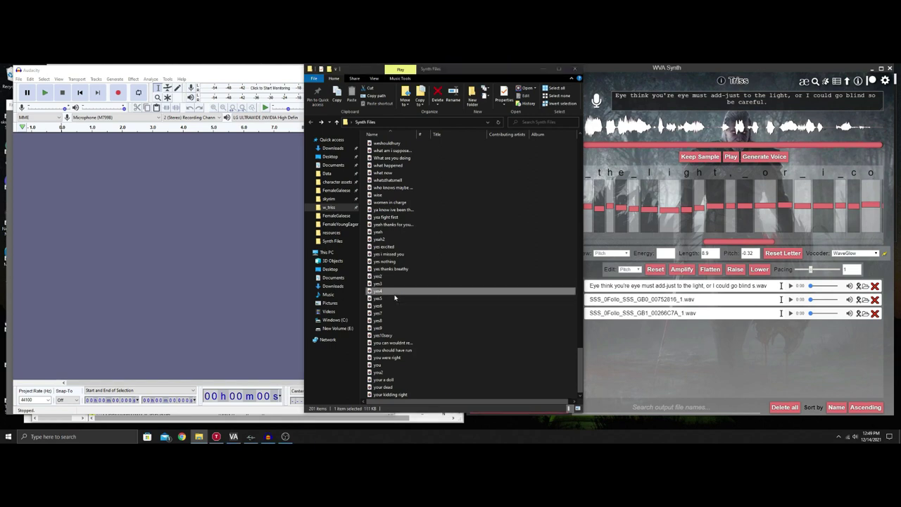
key(Return)
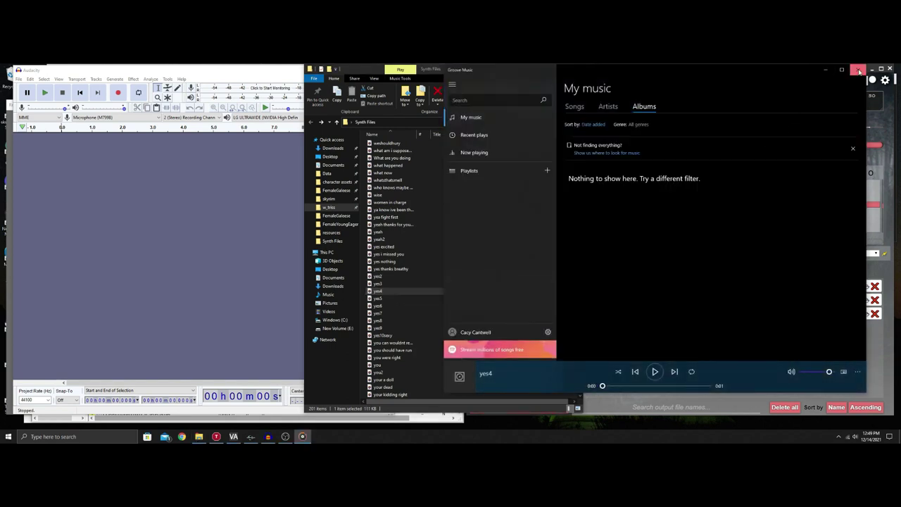
click(859, 72)
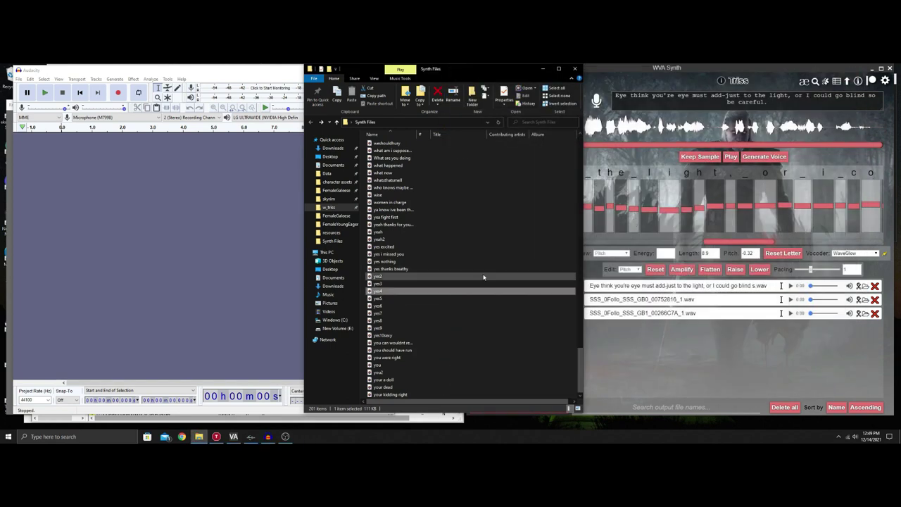
double_click(393, 329)
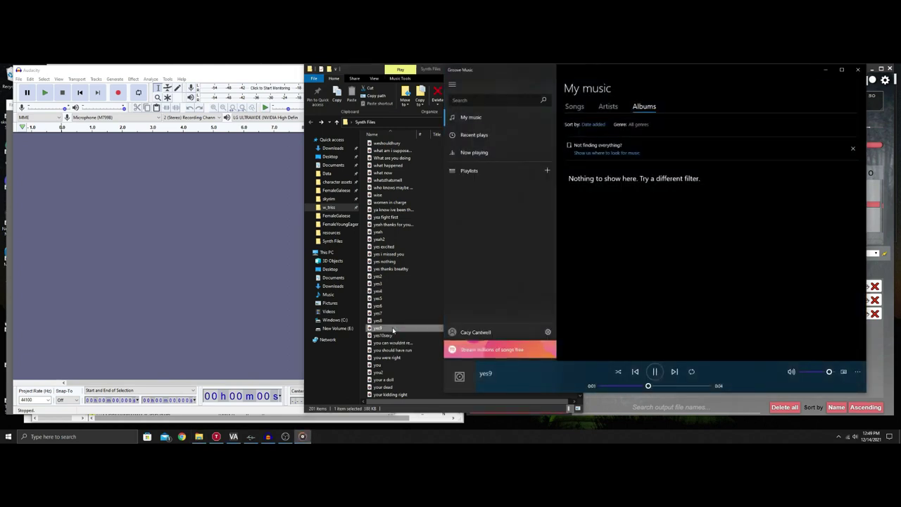
click(858, 71)
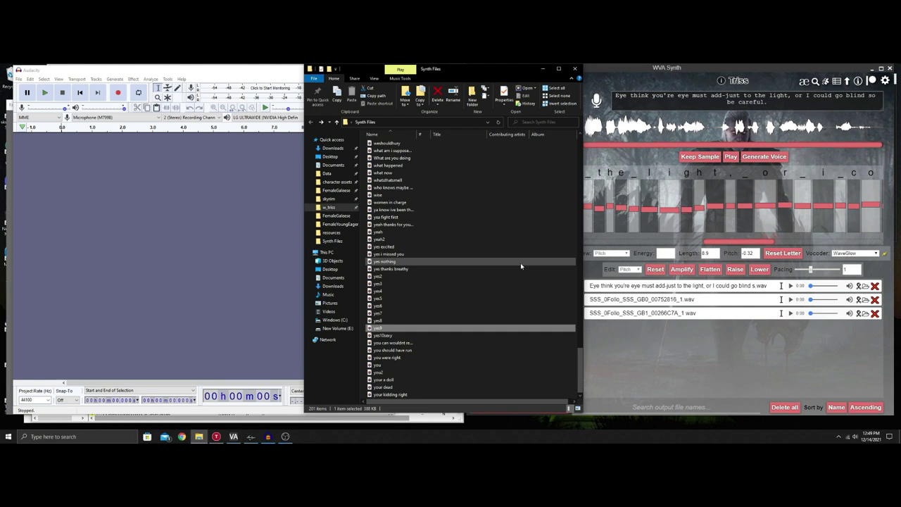
click(258, 71)
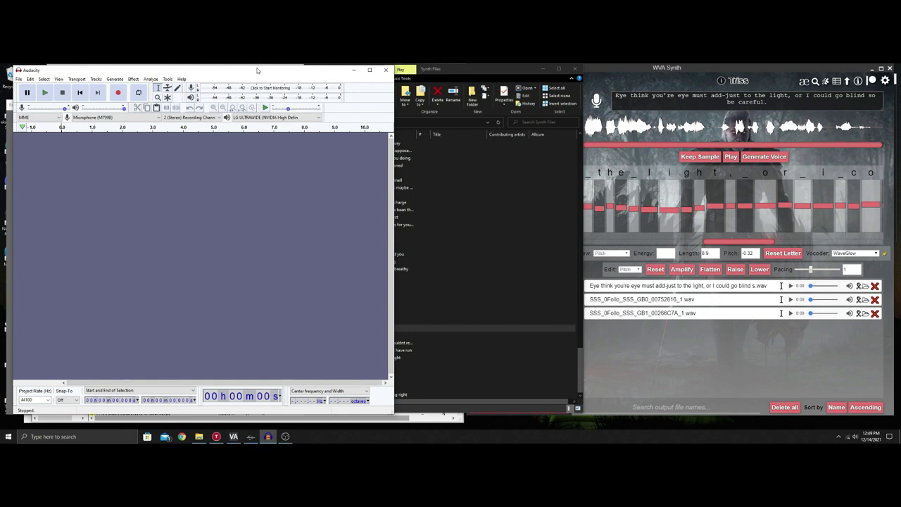
Import a short voice clip into Audacity via File > Import > Audio and play it back
click(18, 79)
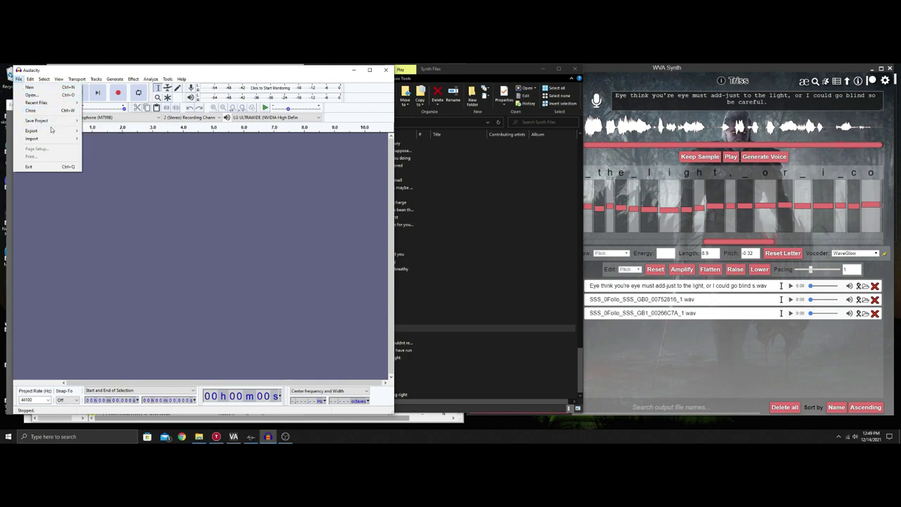
mouse_move(37, 133)
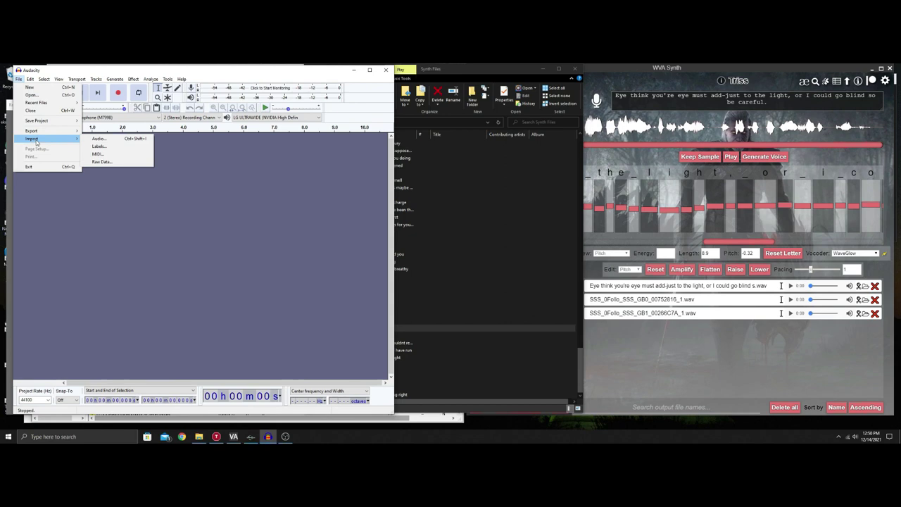
click(99, 139)
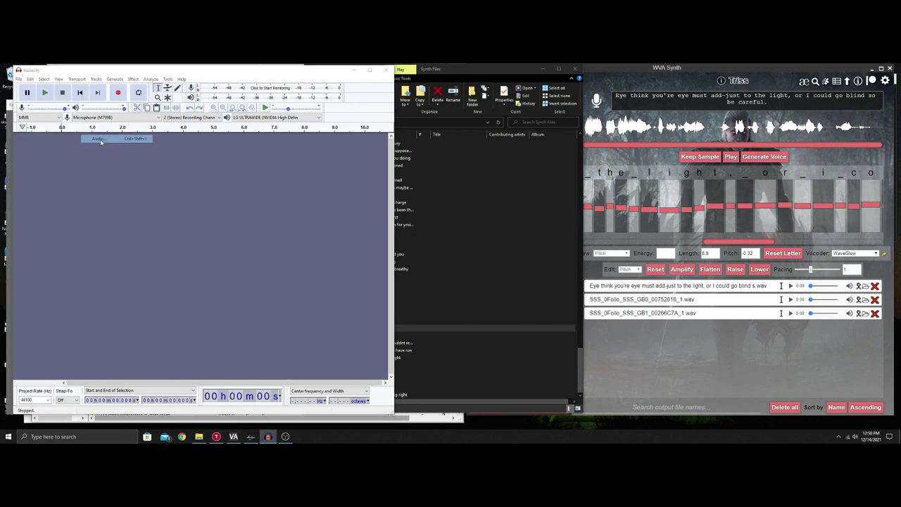
scroll(100, 202, down, 1)
scroll(99, 202, down, 6)
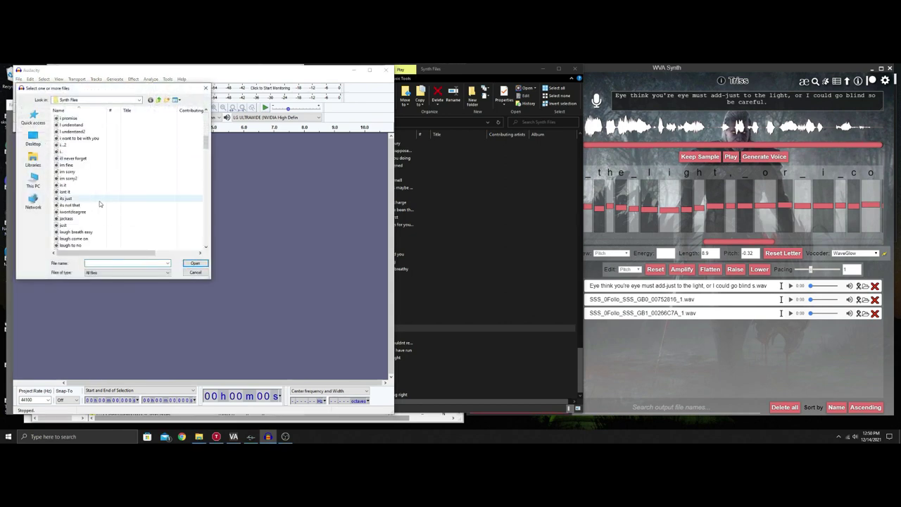
double_click(86, 152)
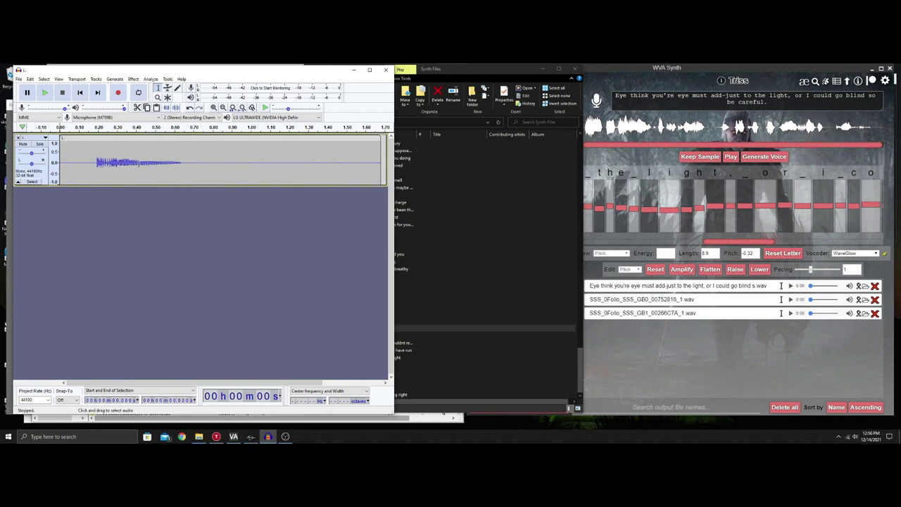
click(43, 94)
Import the 'just' clip from Synth Files as a second track
click(19, 79)
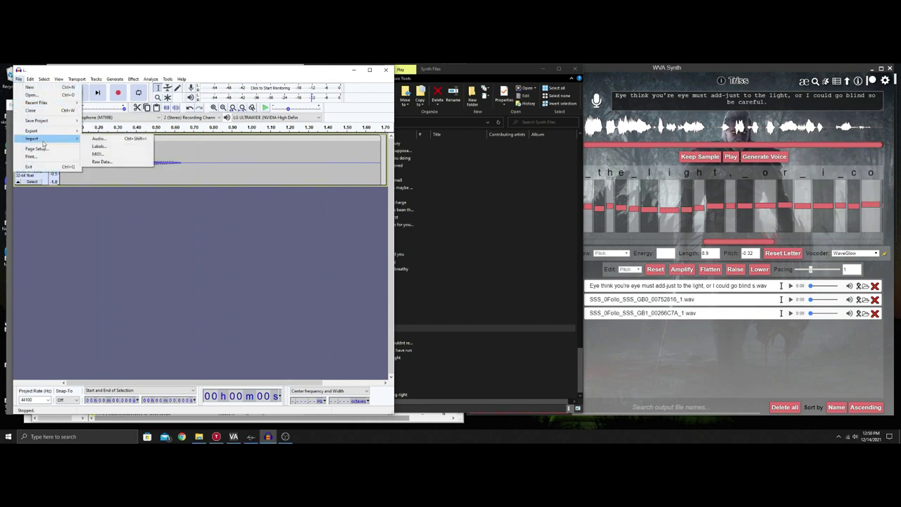
click(99, 139)
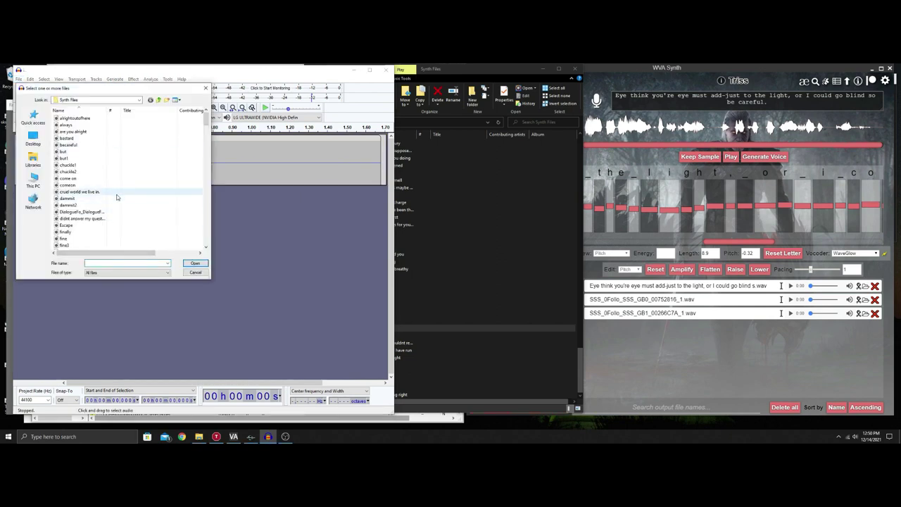
scroll(117, 196, down, 4)
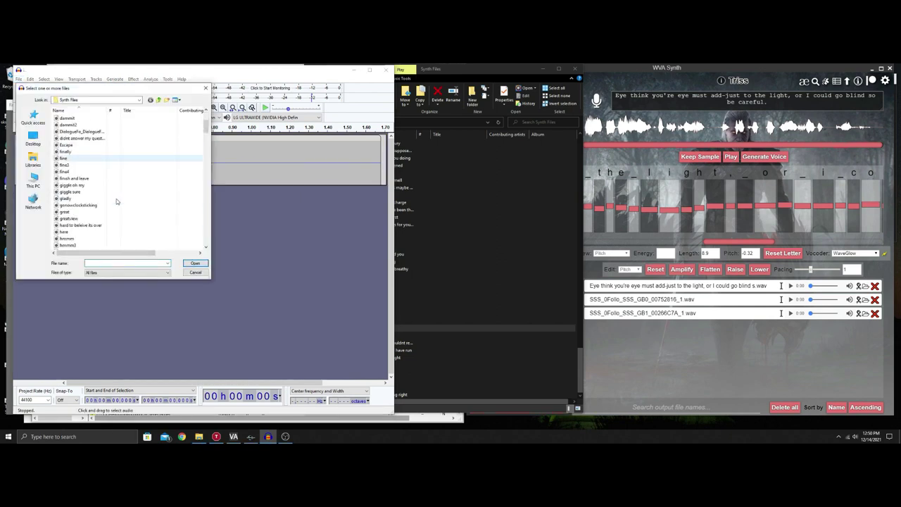
scroll(117, 198, down, 8)
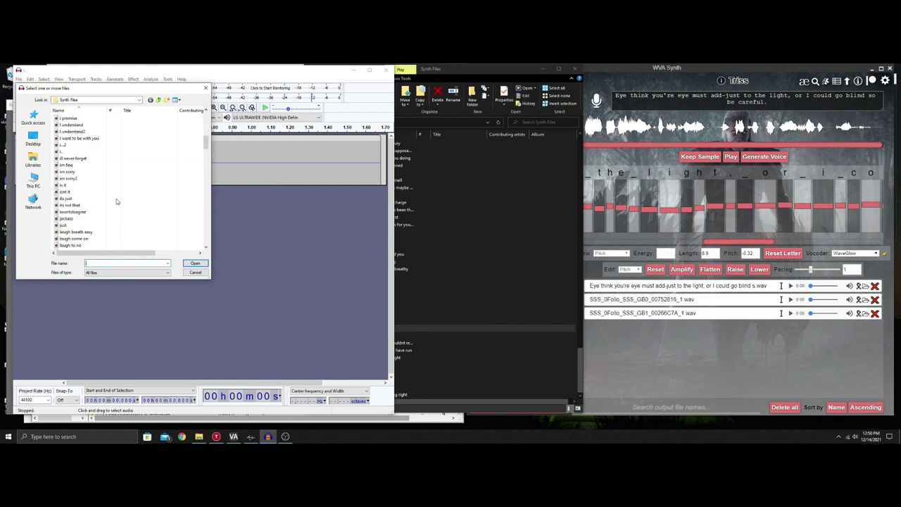
click(83, 225)
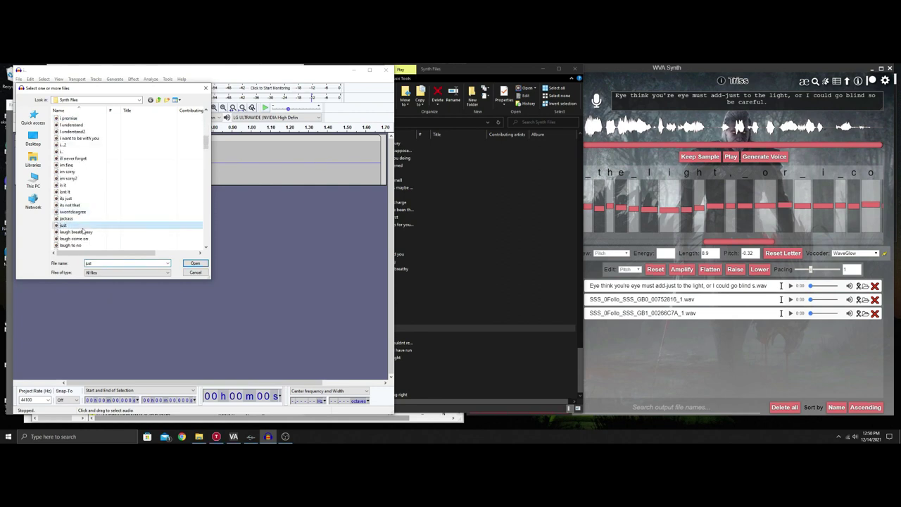
click(195, 262)
Move the 'just' clip to start around 1.2 s and play both tracks to check spacing
drag(94, 191, 317, 208)
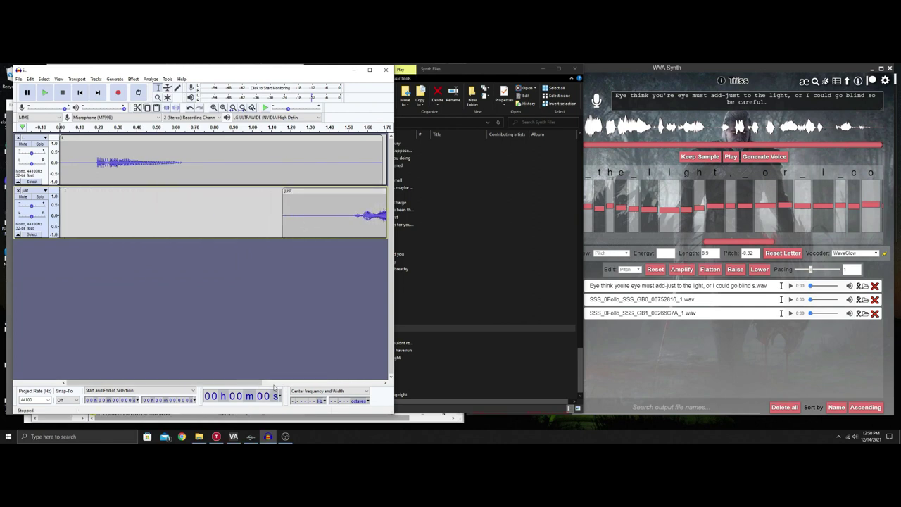
drag(232, 382, 273, 382)
drag(255, 201, 289, 192)
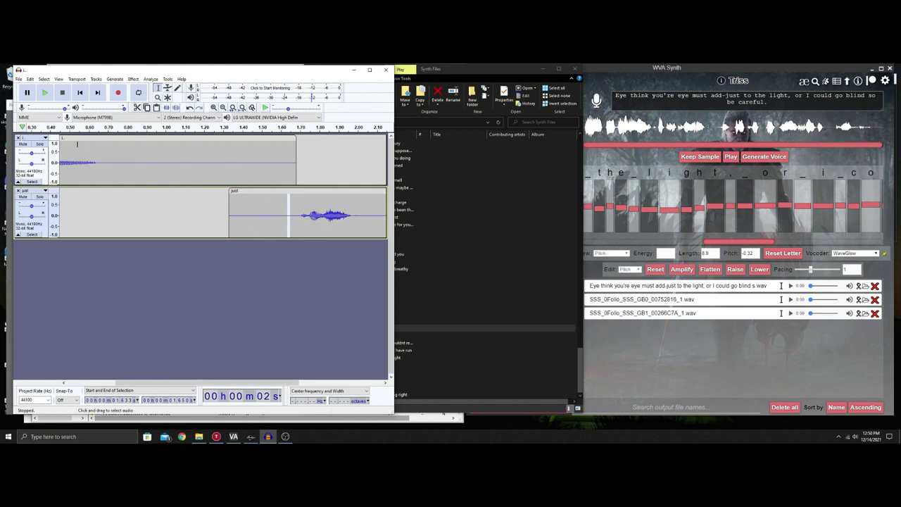
key(ctrl+a)
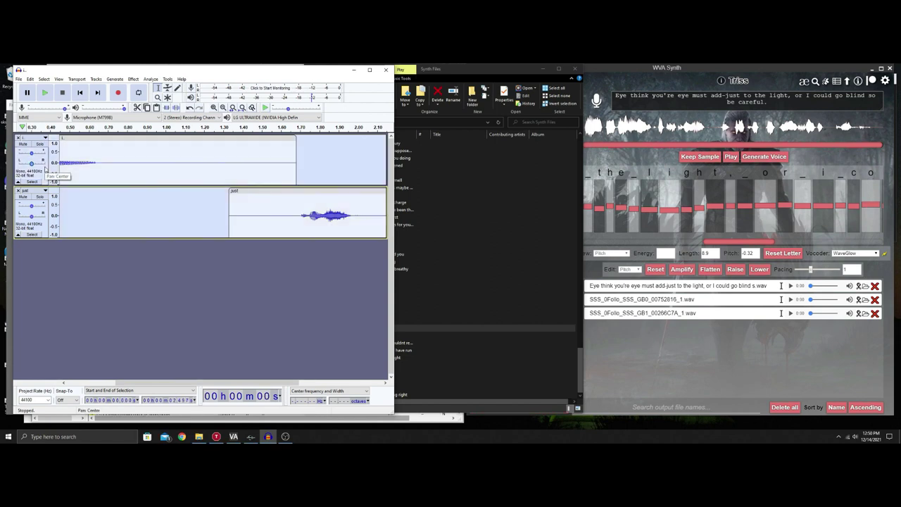
click(45, 92)
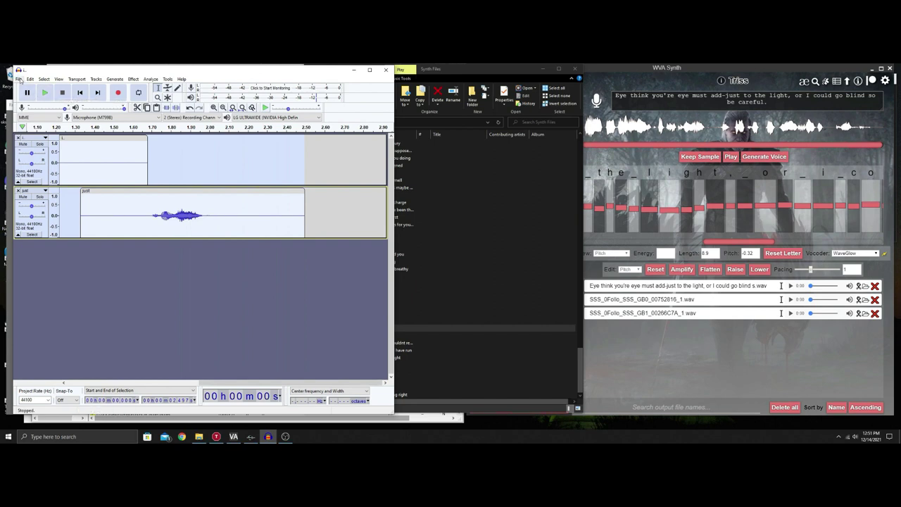
Import the 'becareful' clip as a third track and place it after 'just' at about 2.35 s
click(19, 79)
mouse_move(49, 139)
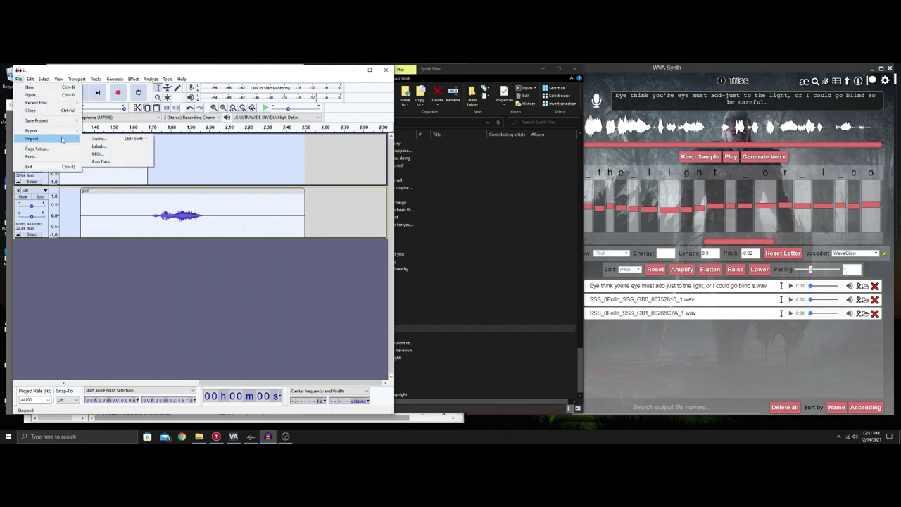
click(115, 142)
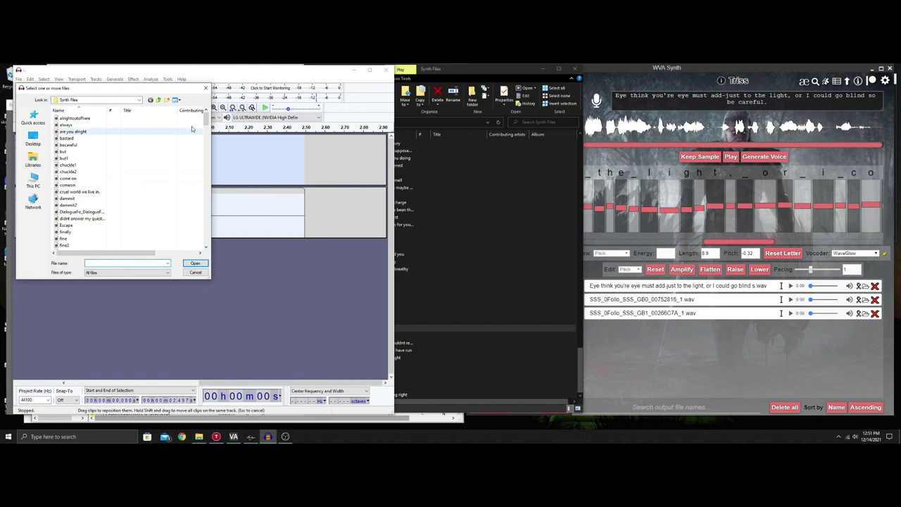
double_click(88, 145)
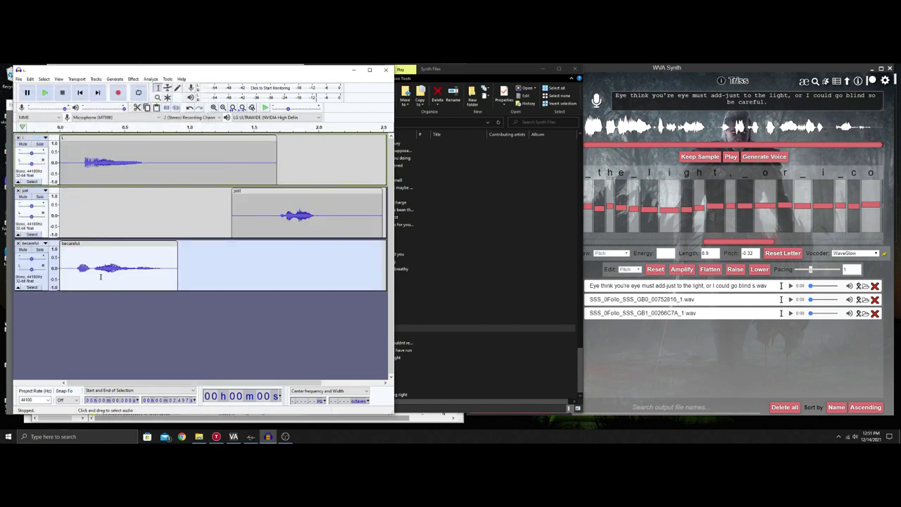
drag(101, 245, 384, 245)
click(276, 312)
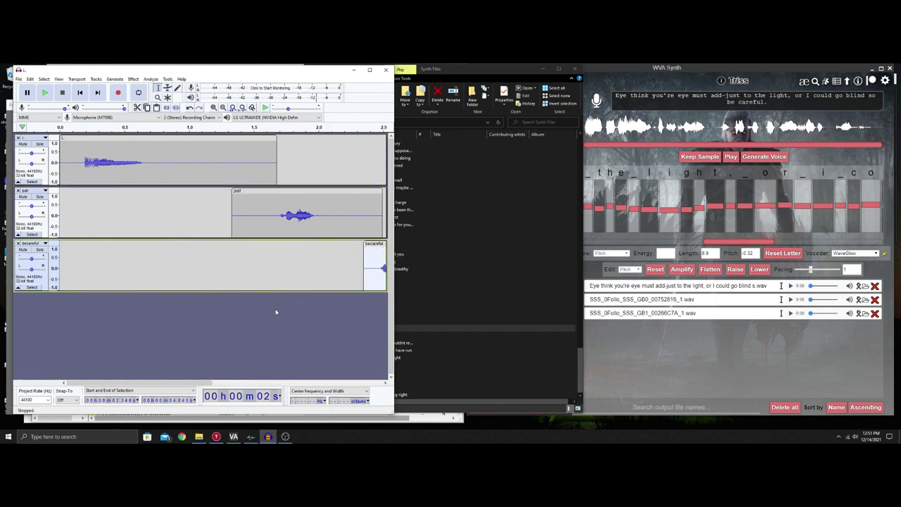
Amplify all three tracks by 5 dB and play them back in sequence
key(ctrl+a)
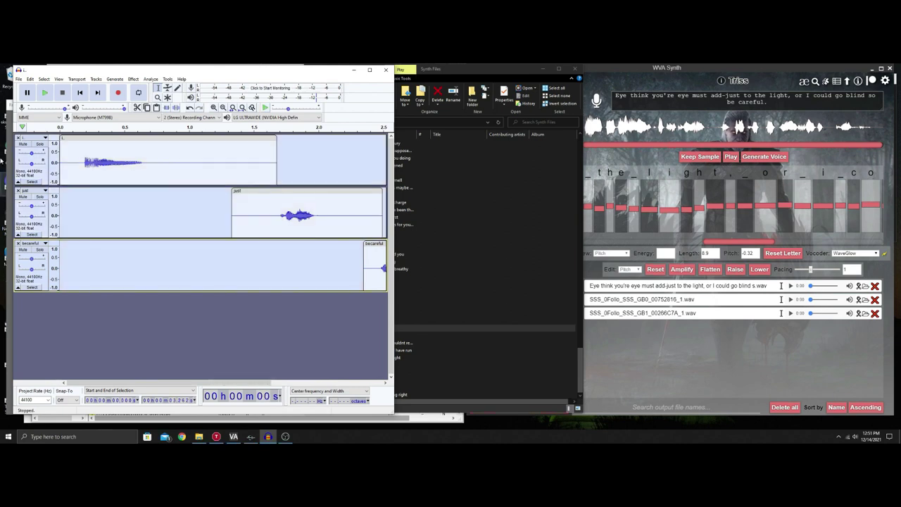
click(132, 80)
click(164, 95)
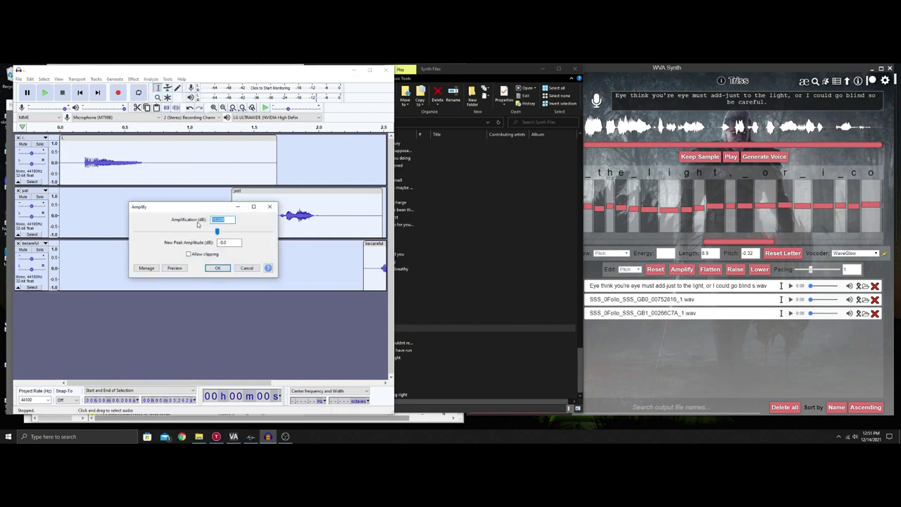
text(5)
click(217, 268)
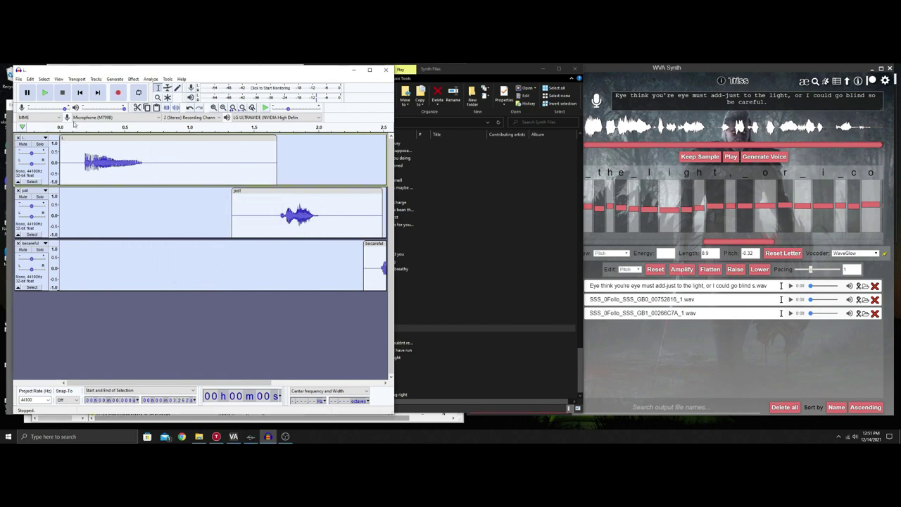
click(44, 93)
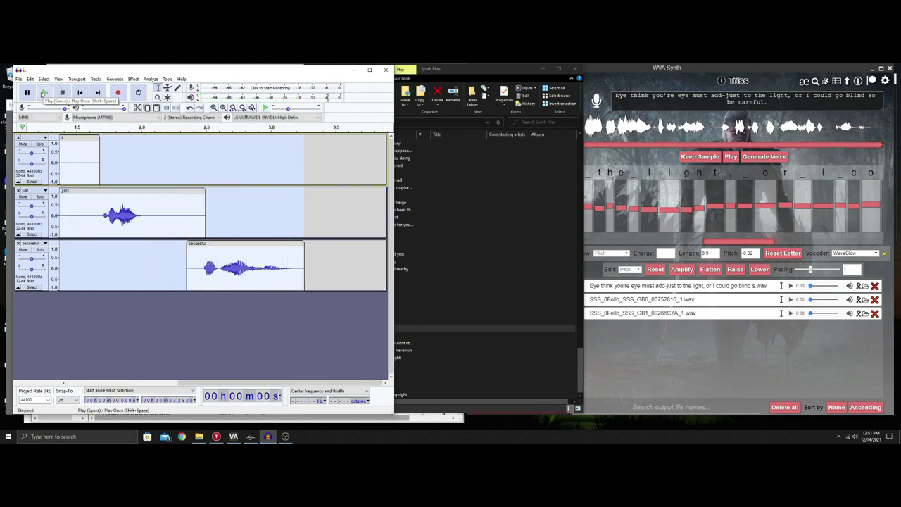
Show the File menu's Export submenu with its Export as WAV option
click(19, 79)
mouse_move(37, 131)
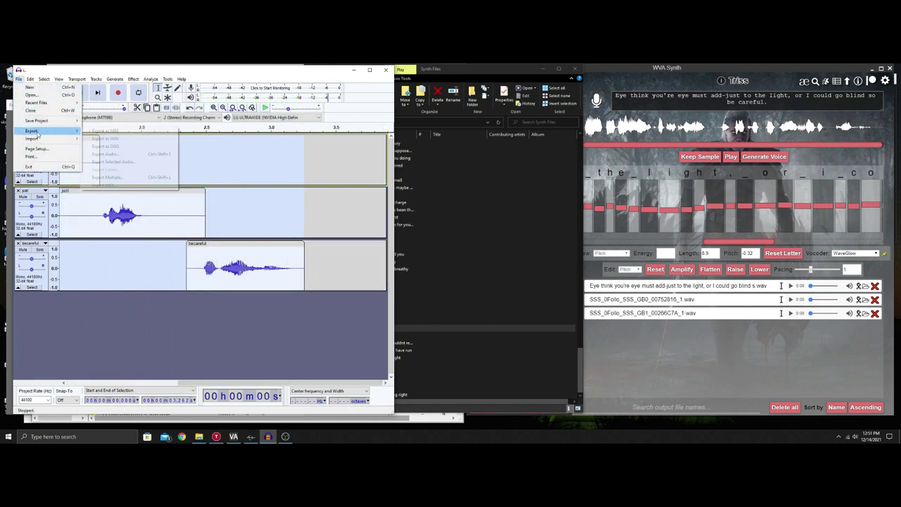
click(153, 71)
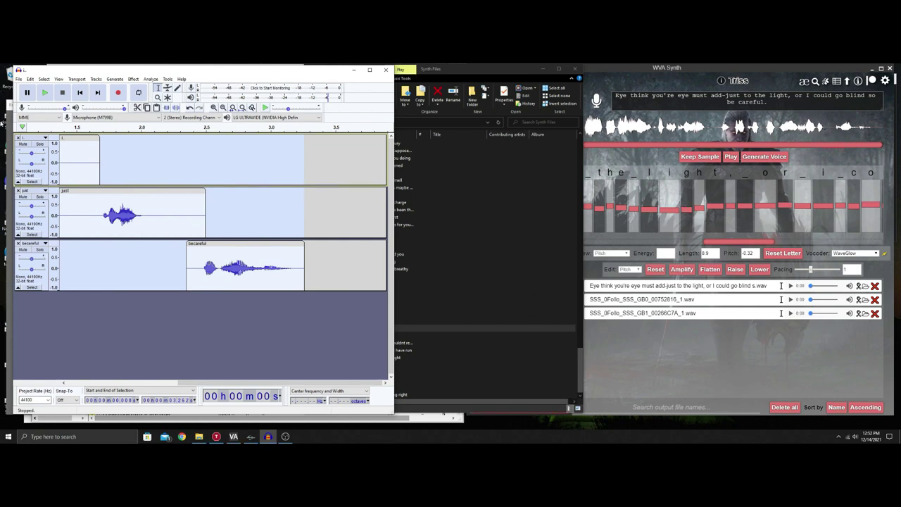
click(18, 80)
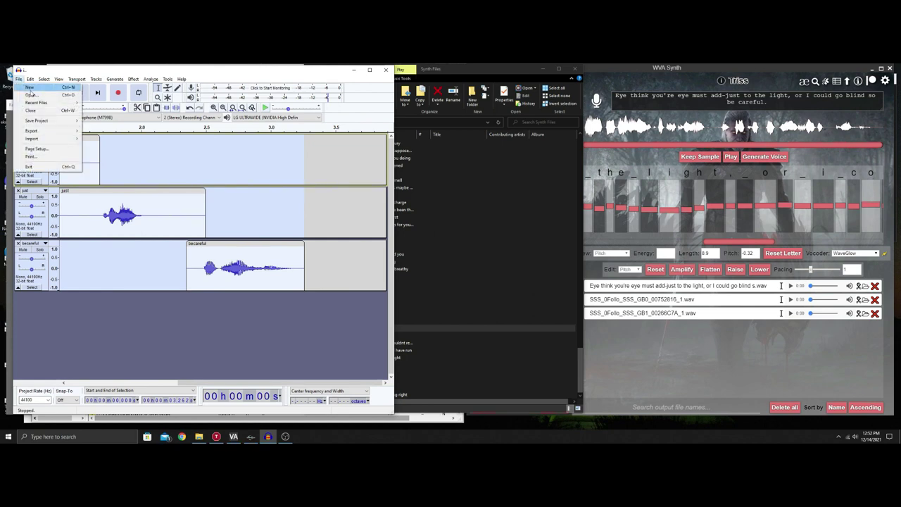
mouse_move(35, 131)
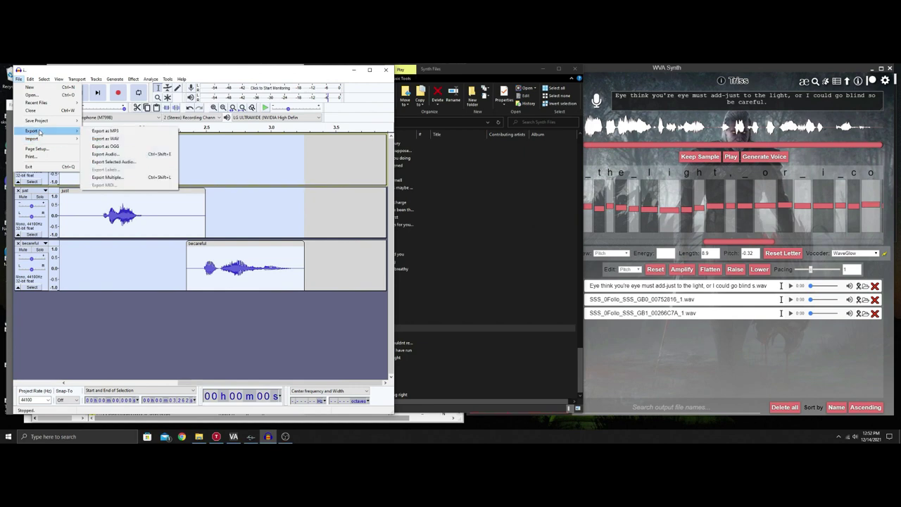
Export the three-track mix as WAV '00TEST' into Synth Files, skipping metadata, then view it in File Explorer
click(113, 139)
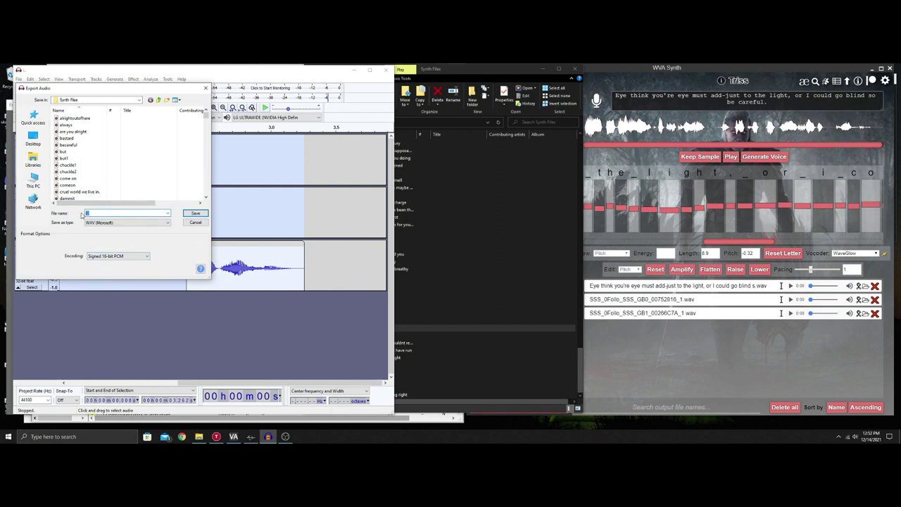
text(00TEST)
click(204, 216)
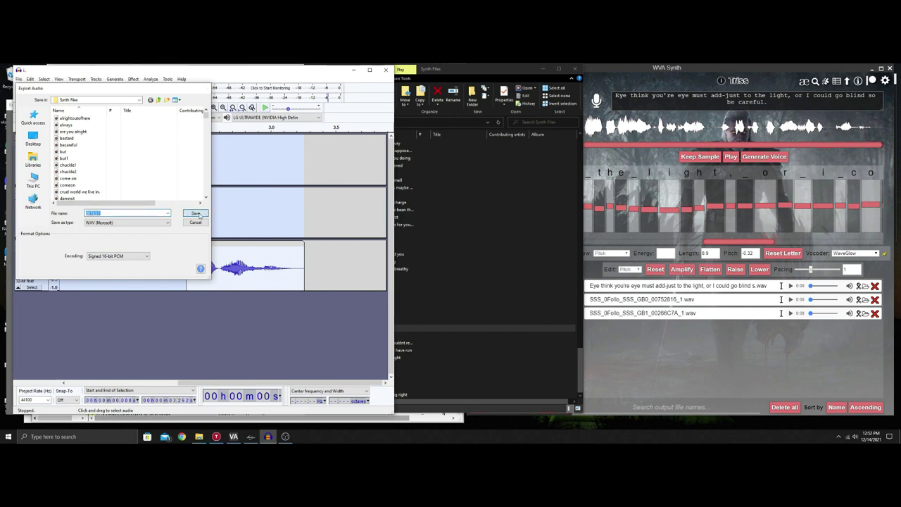
click(226, 258)
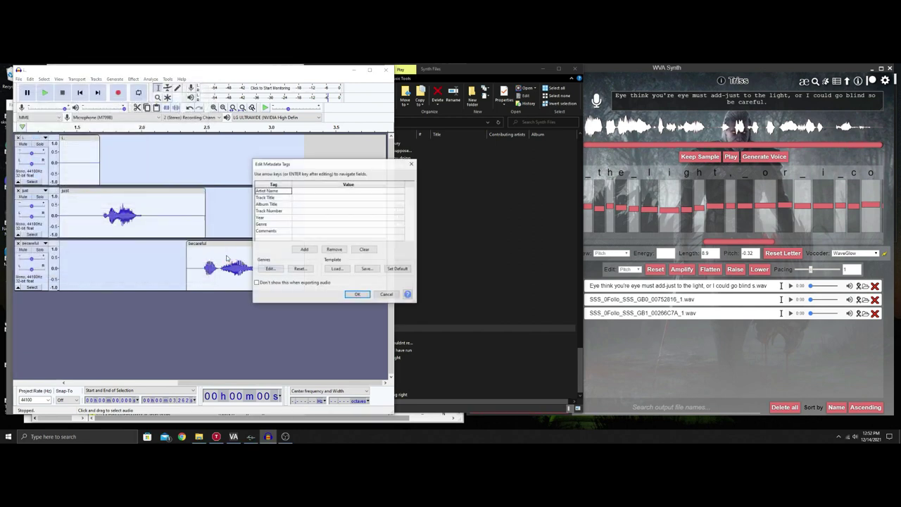
click(317, 224)
click(357, 294)
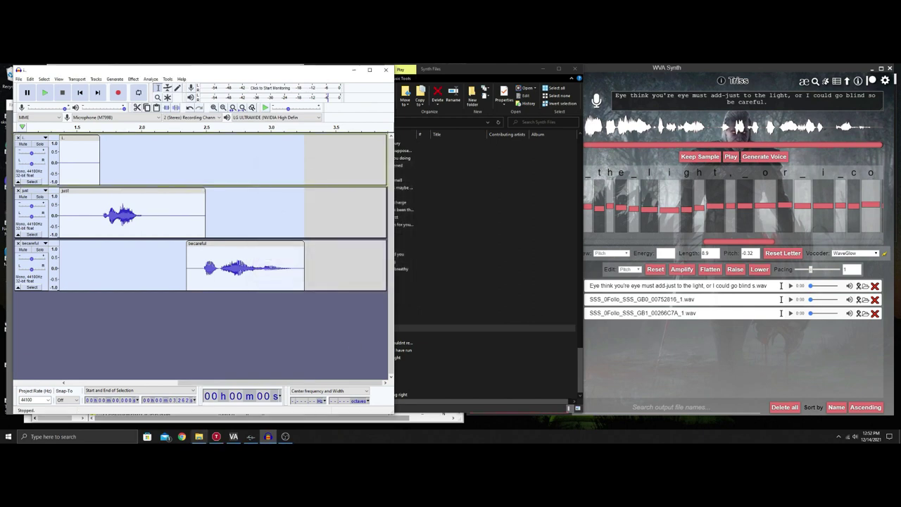
click(200, 436)
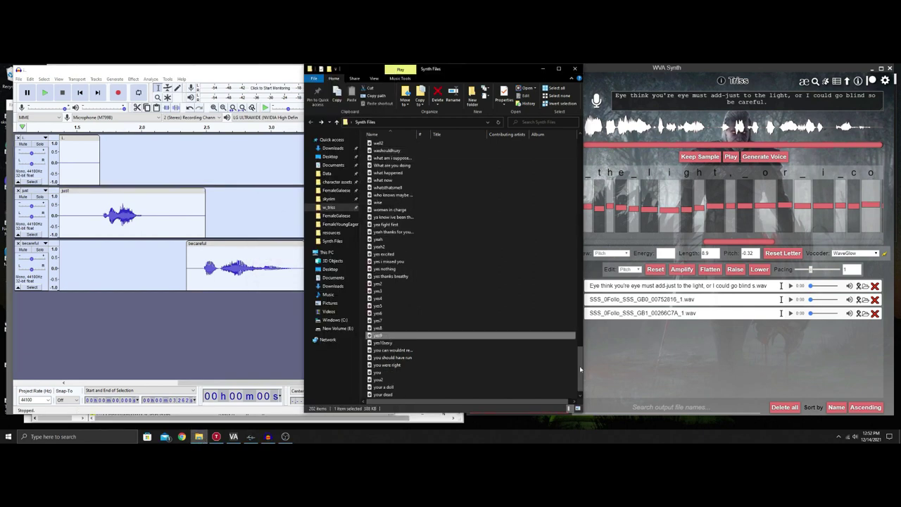
drag(581, 368, 577, 148)
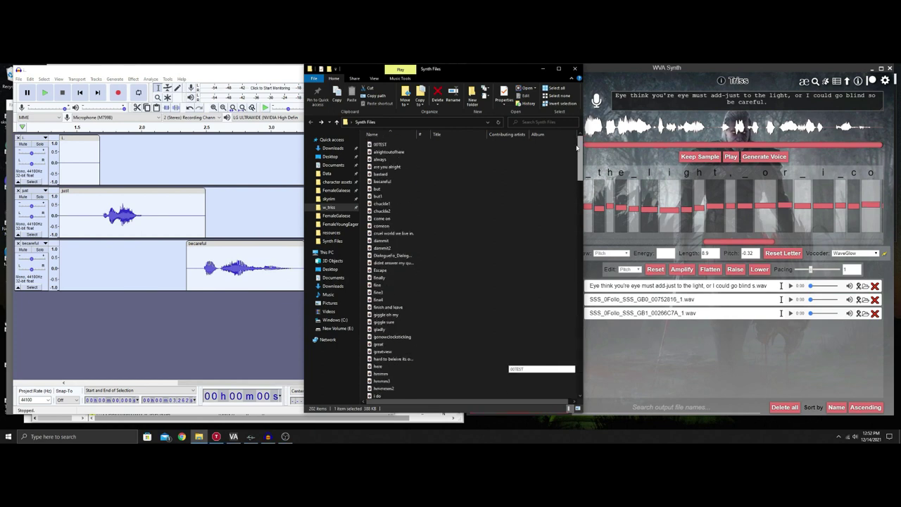
double_click(432, 146)
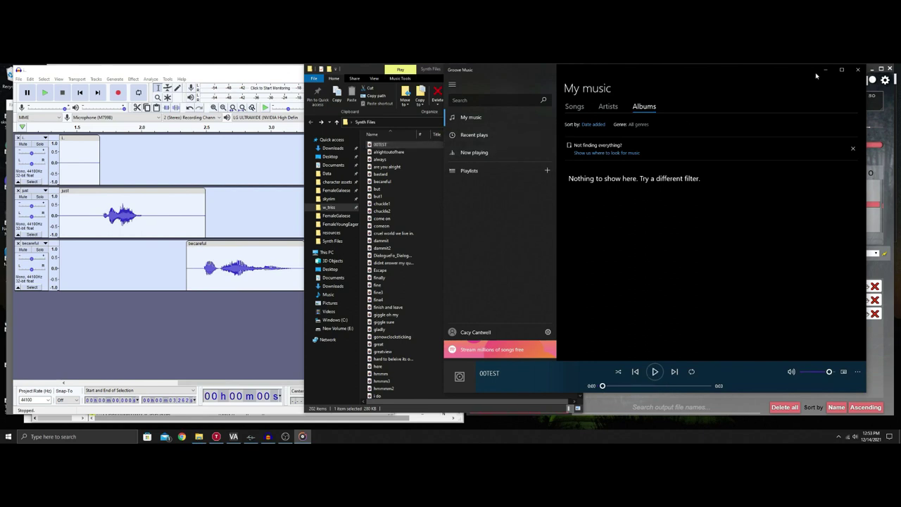
click(858, 71)
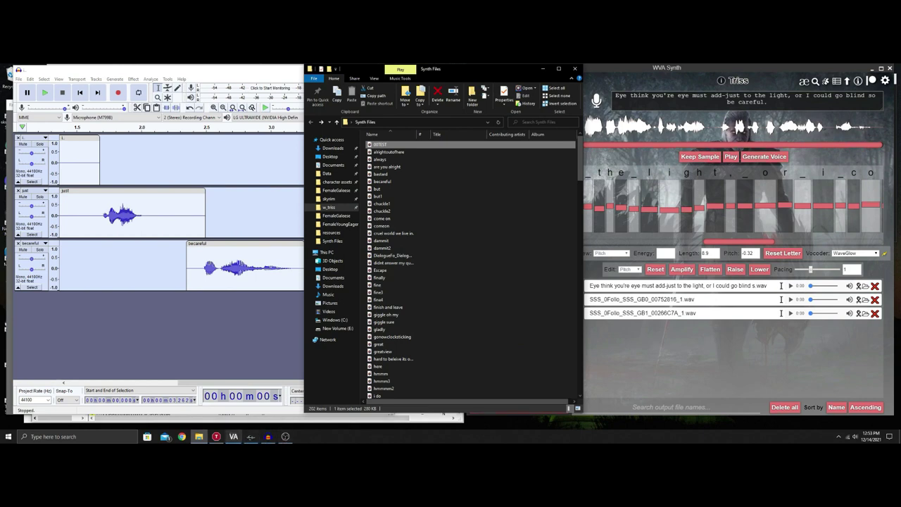
In Creation Kit, filter the Object Window quests by FAVOR, replacing the earlier SS_ and GEBERI filters
click(250, 437)
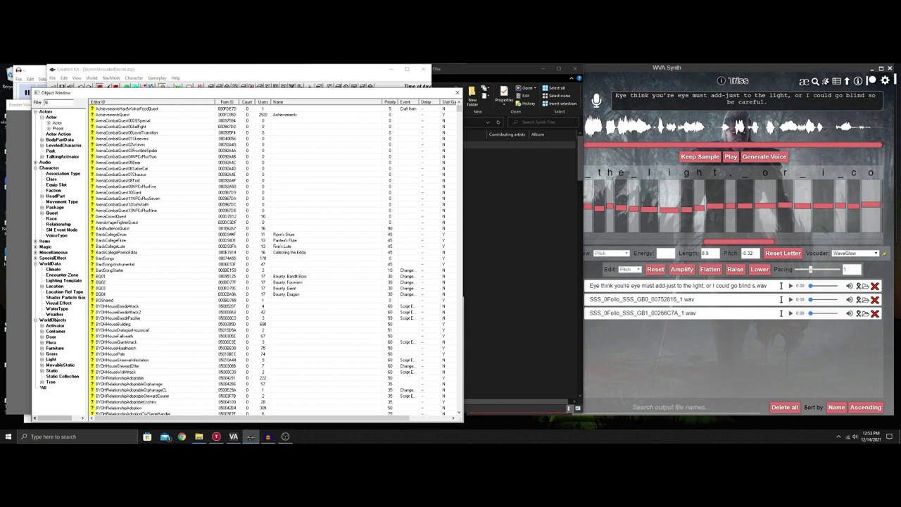
text(SS_)
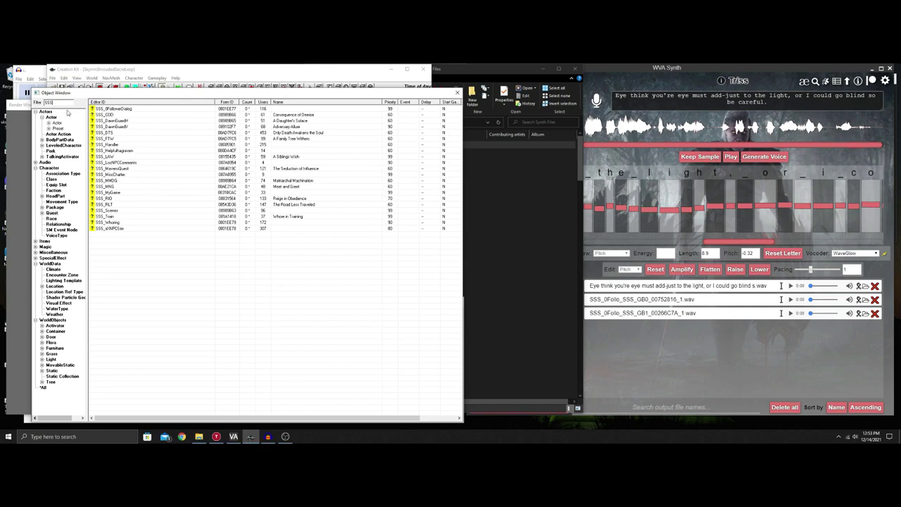
drag(62, 102, 44, 103)
key(BackSpace)
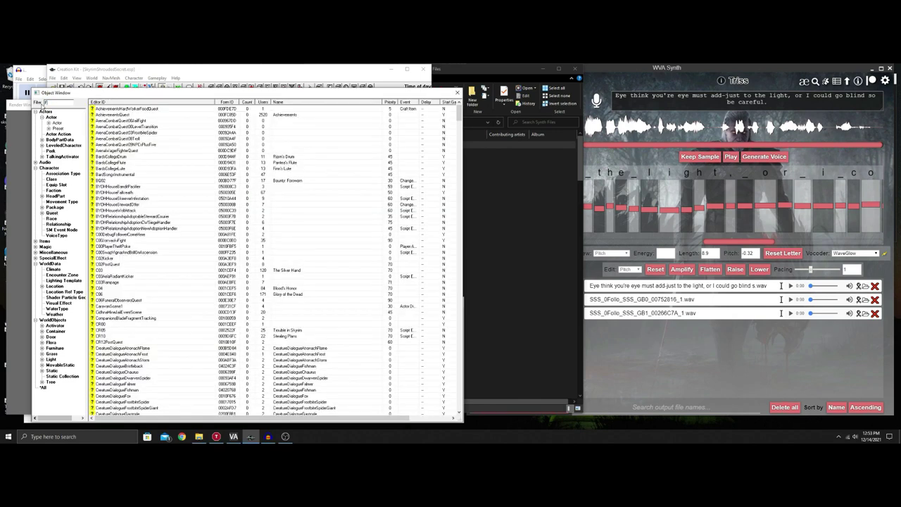
text(GEBERI)
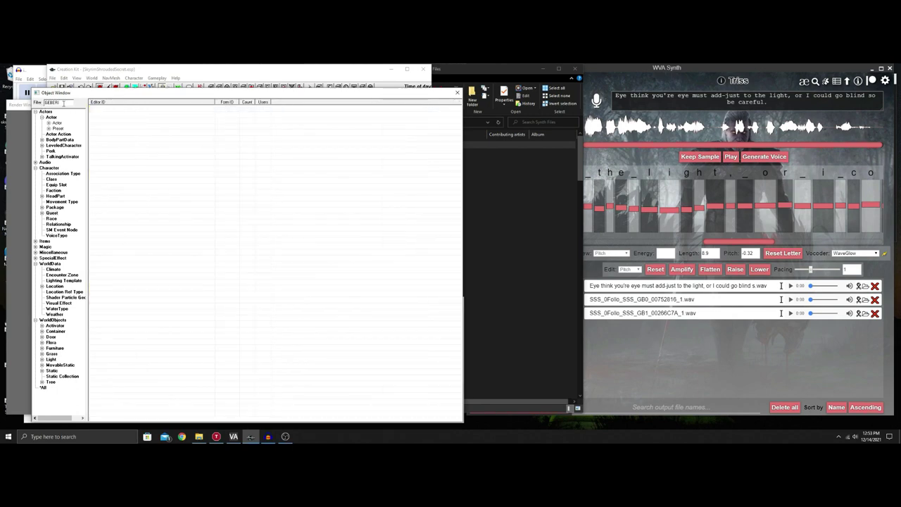
drag(61, 103, 44, 103)
text(FAVOR)
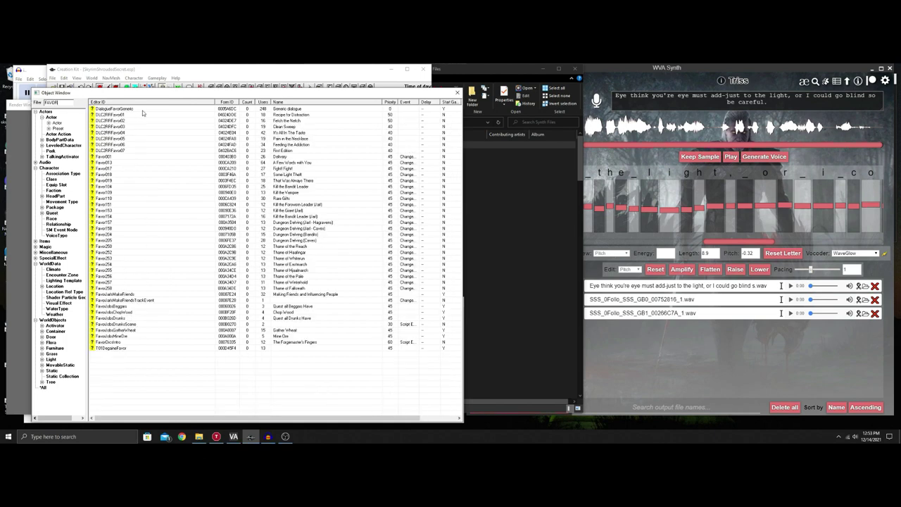
key(ctrl+a)
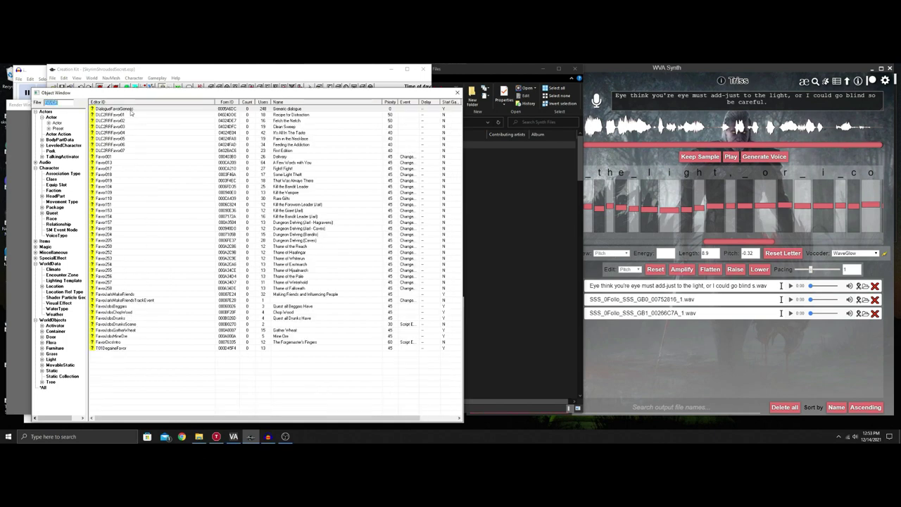
Open the DialogueFavorGeneric quest and show the follow branch's topics under Player Dialogue
double_click(131, 110)
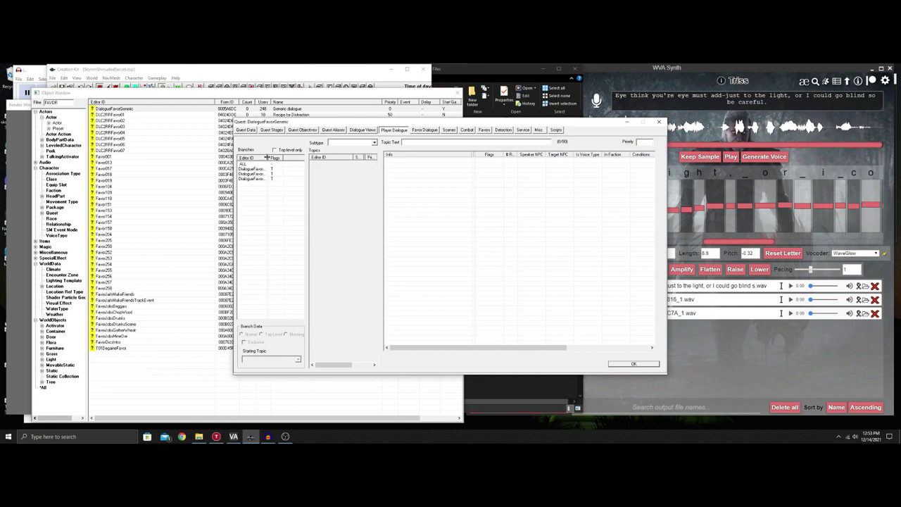
drag(269, 158, 288, 158)
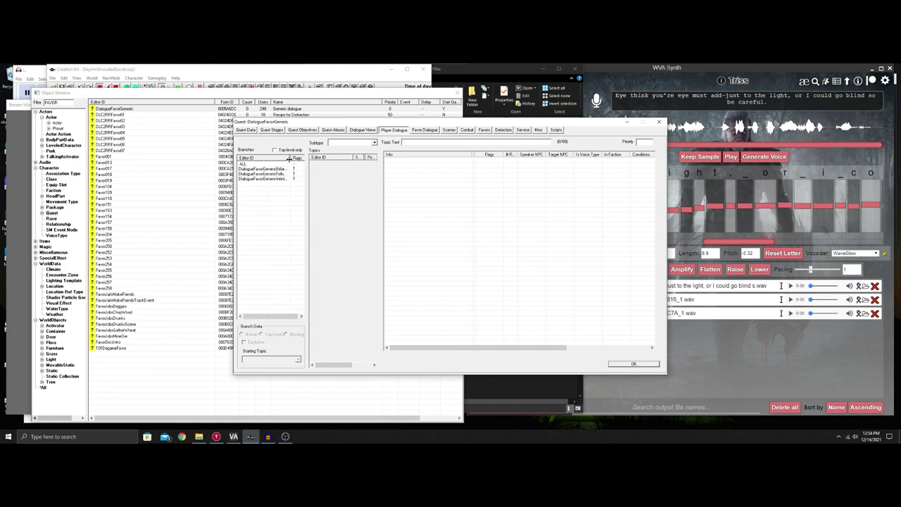
click(266, 174)
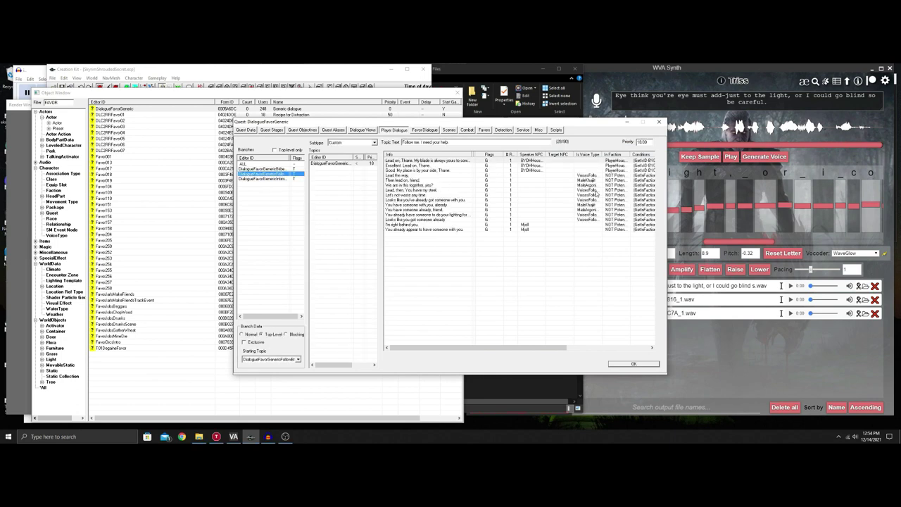
Widen the voice type column and open the topic holding the 'Let's not waste any time.' response
drag(604, 157, 625, 159)
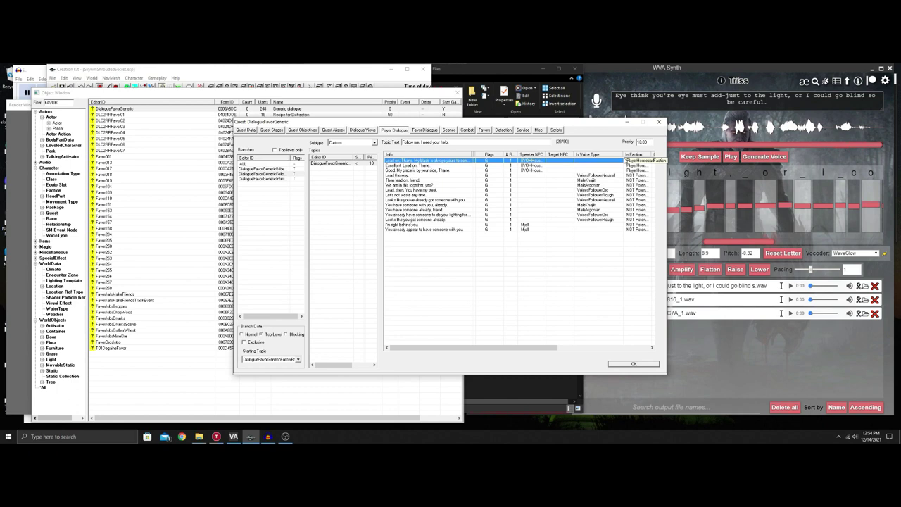
click(580, 195)
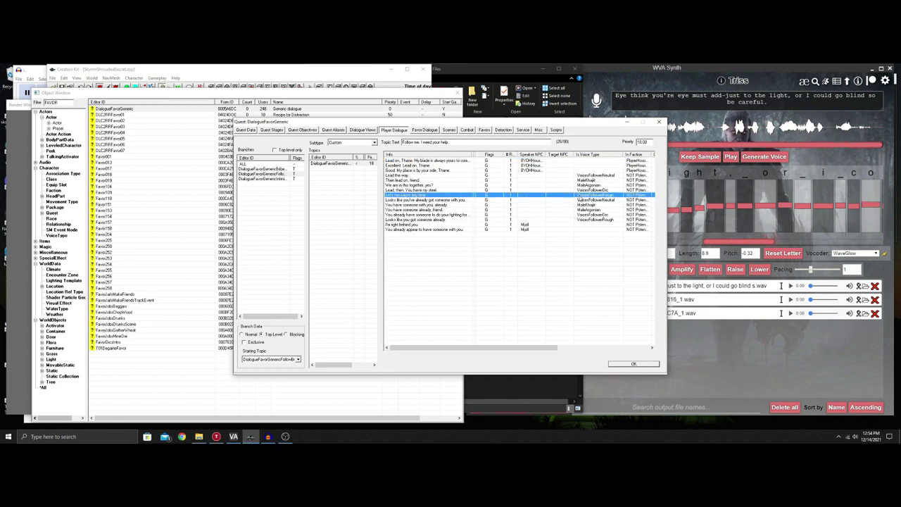
double_click(579, 196)
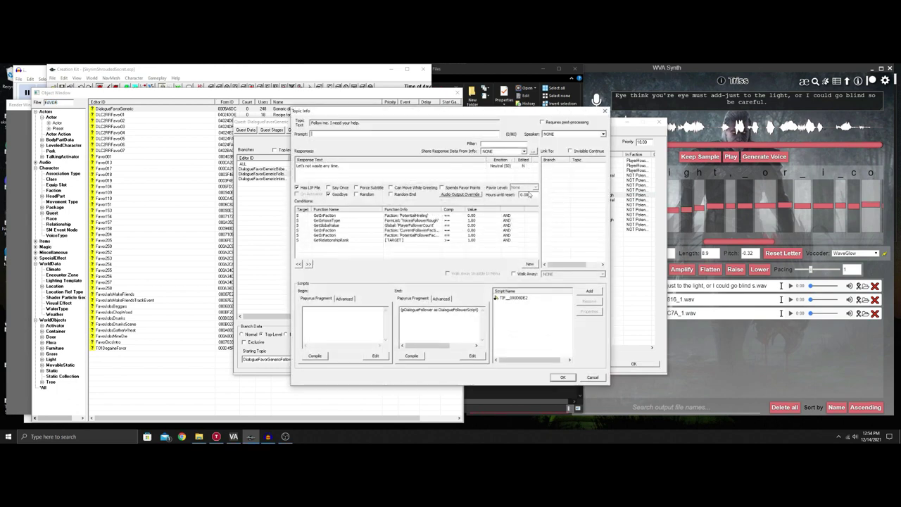
Edit the 'Let's not waste any time.' response and select its last voice type row
double_click(317, 166)
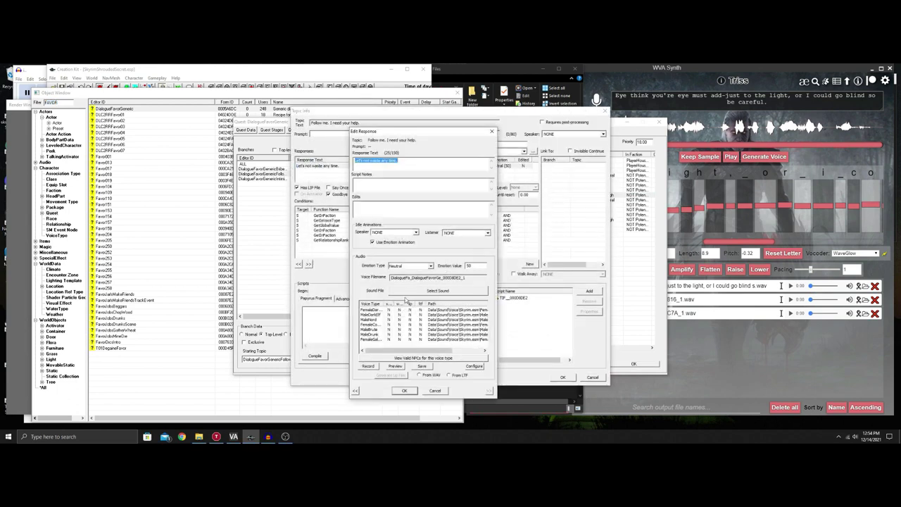
click(372, 339)
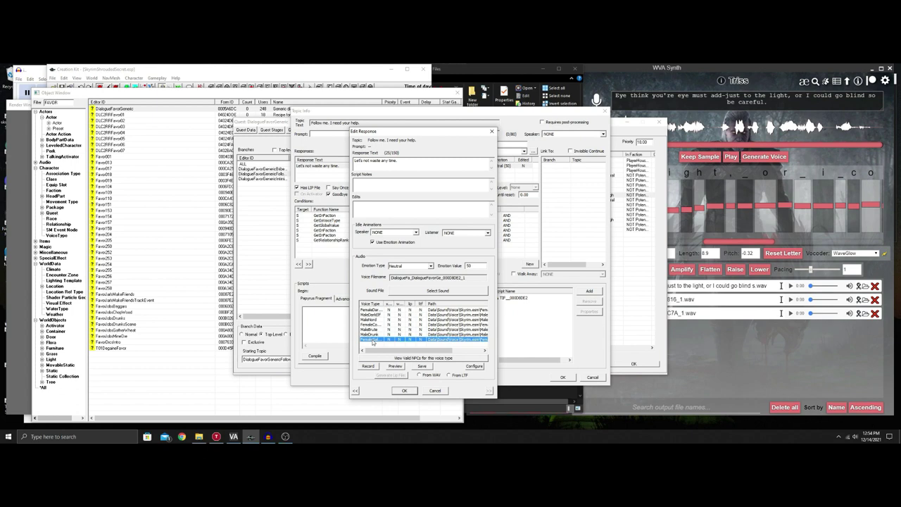